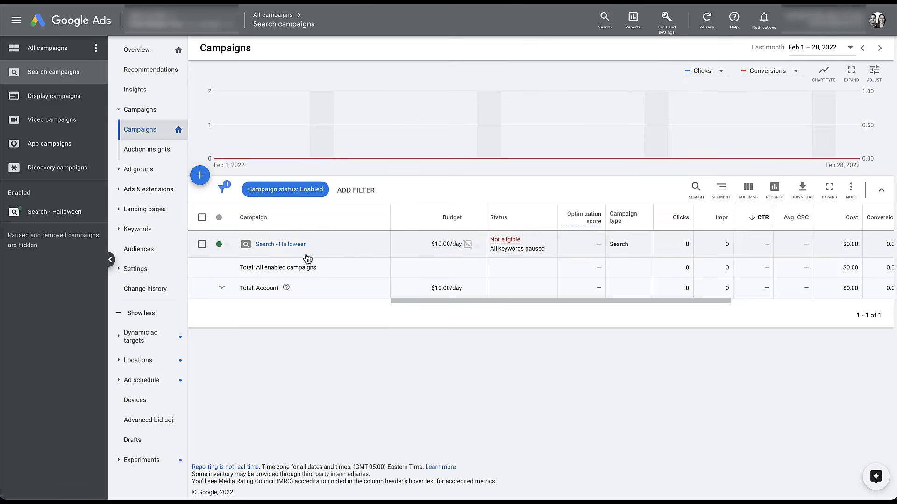
# Create a draft named "Halloween Draft" from the Search - Halloween campaign
pyautogui.click(282, 244)
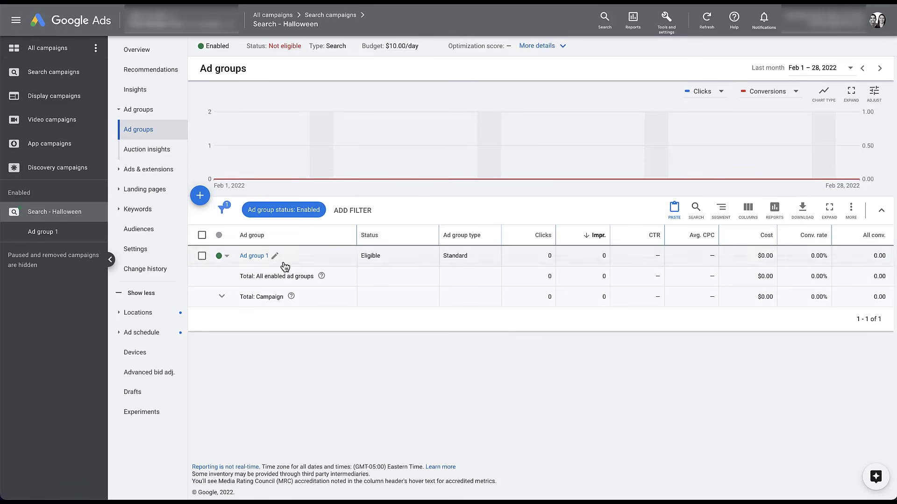
pyautogui.click(133, 394)
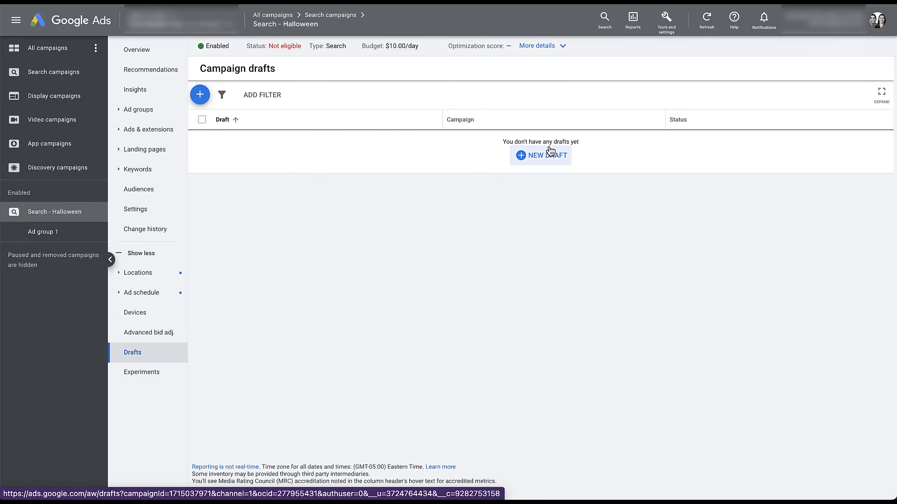
pyautogui.click(537, 155)
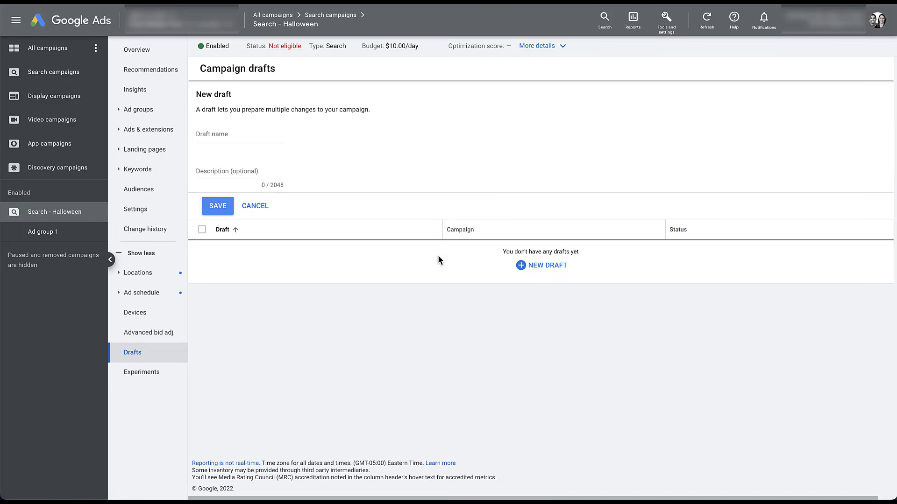
pyautogui.click(230, 135)
pyautogui.write('Halloween Draft')
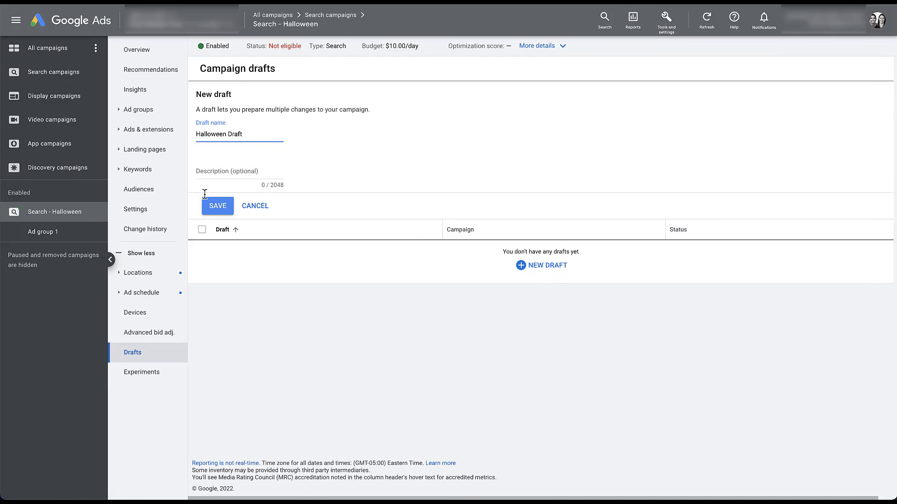
pyautogui.click(214, 206)
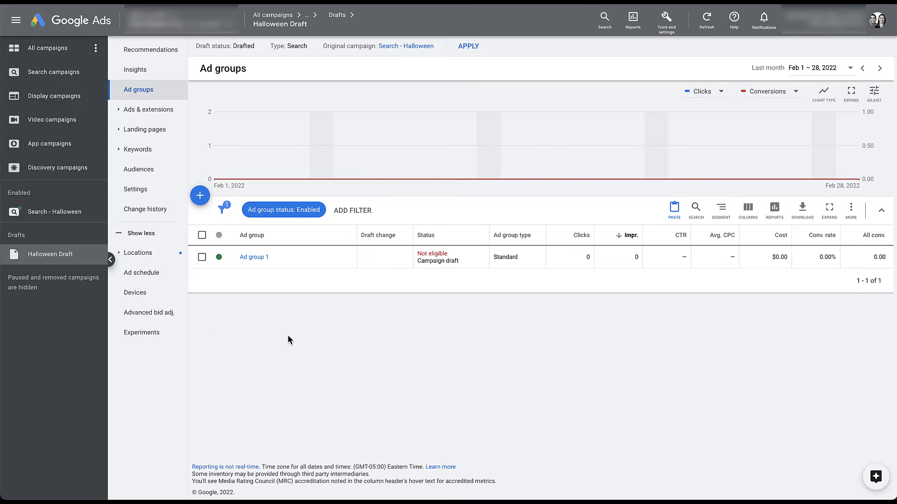
# Start a new Optimize text ads experiment from the experiments view for all campaigns
pyautogui.click(161, 335)
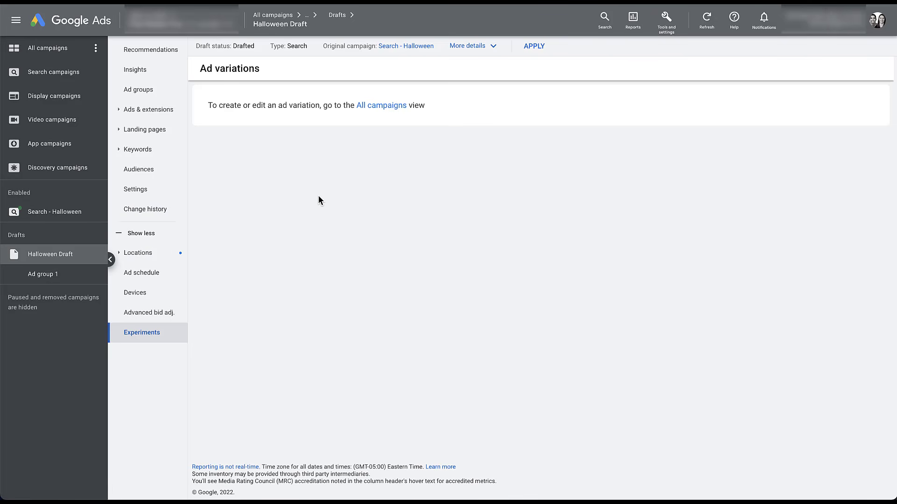
pyautogui.click(371, 107)
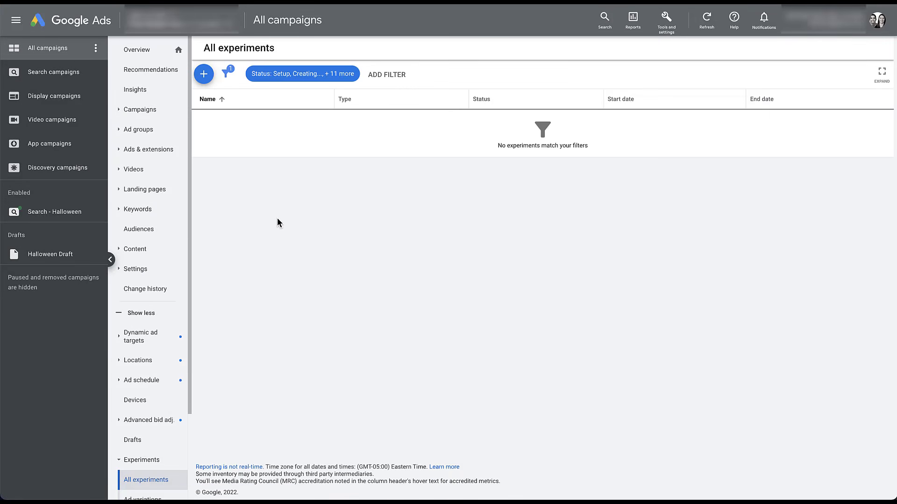
pyautogui.scroll(-3, 142, 301)
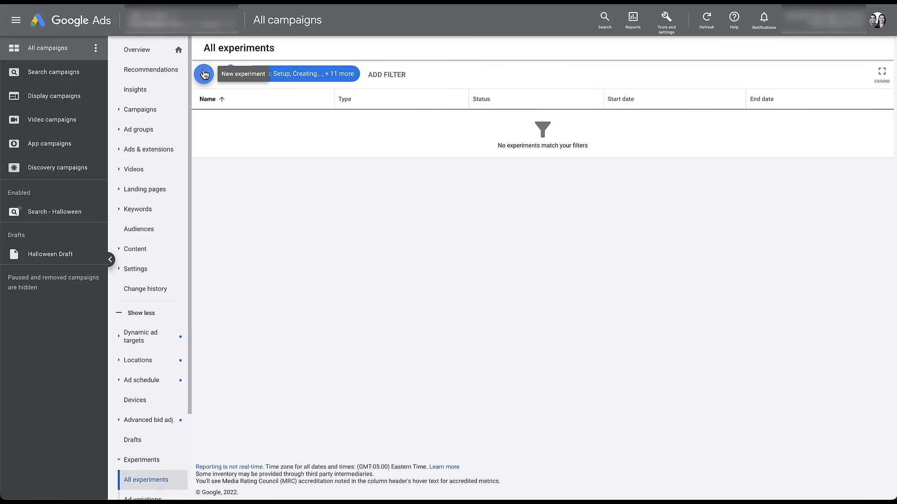
pyautogui.click(204, 73)
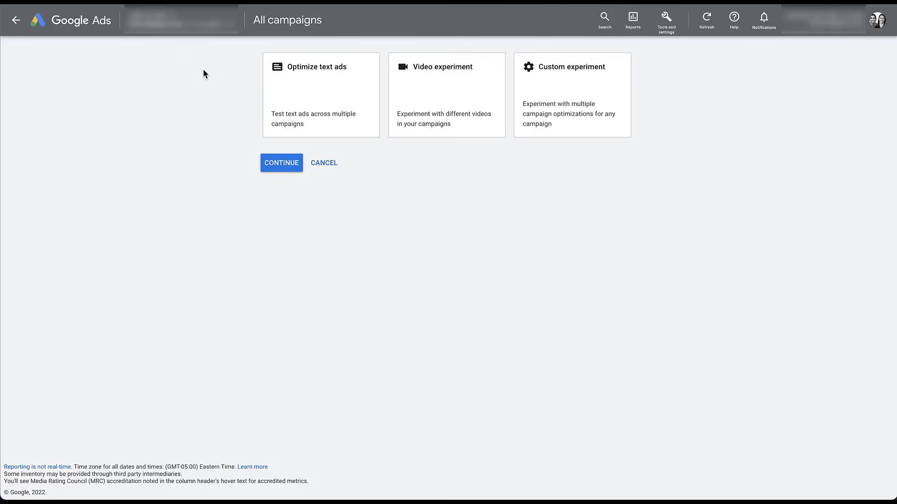
pyautogui.click(307, 98)
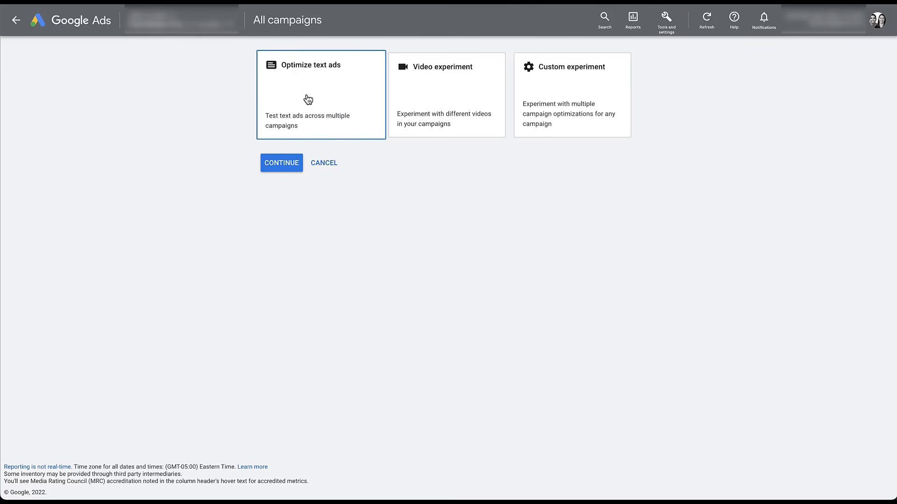
pyautogui.click(290, 166)
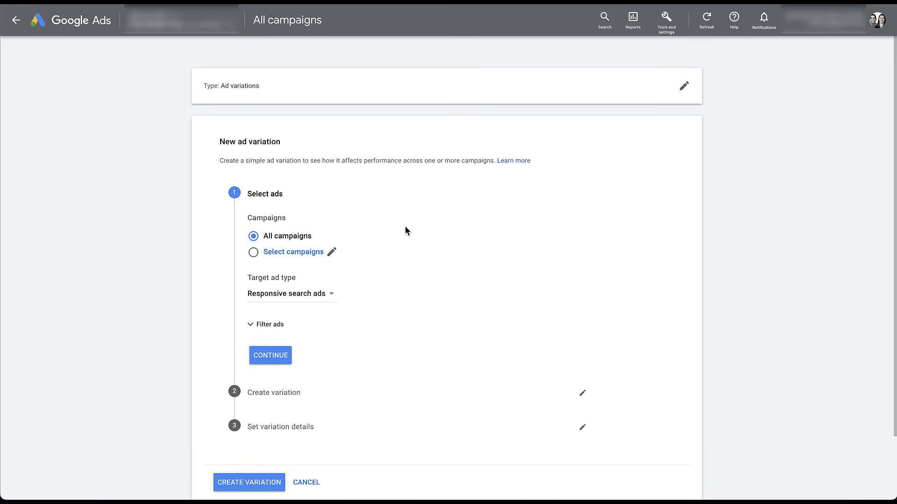
# Limit the new ad variation to the Search - Halloween campaign
pyautogui.scroll(-2, 404, 226)
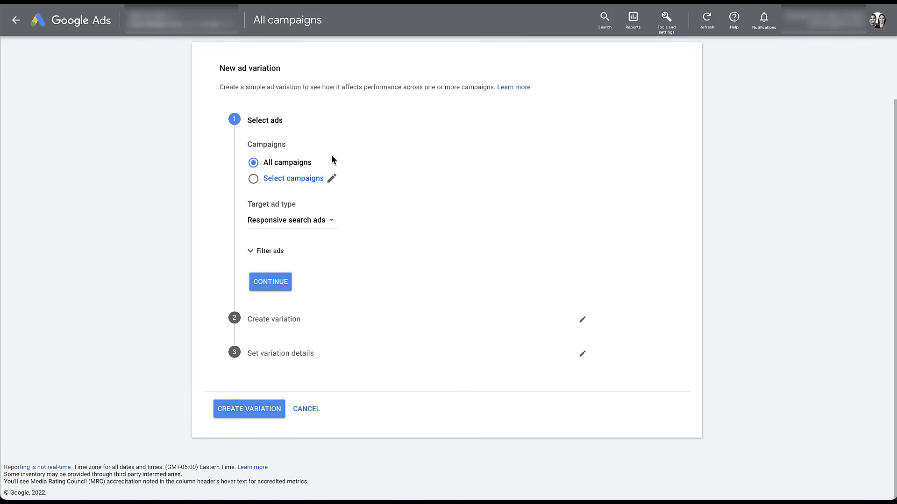
pyautogui.click(332, 181)
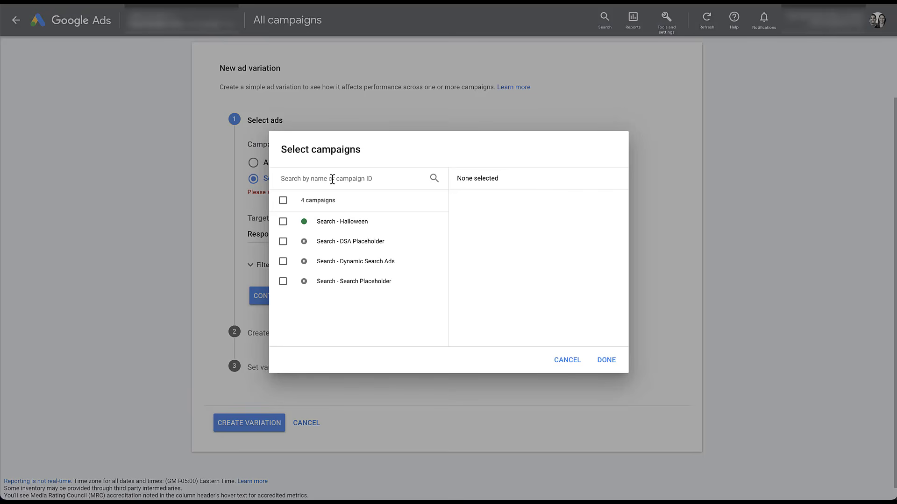
pyautogui.click(283, 222)
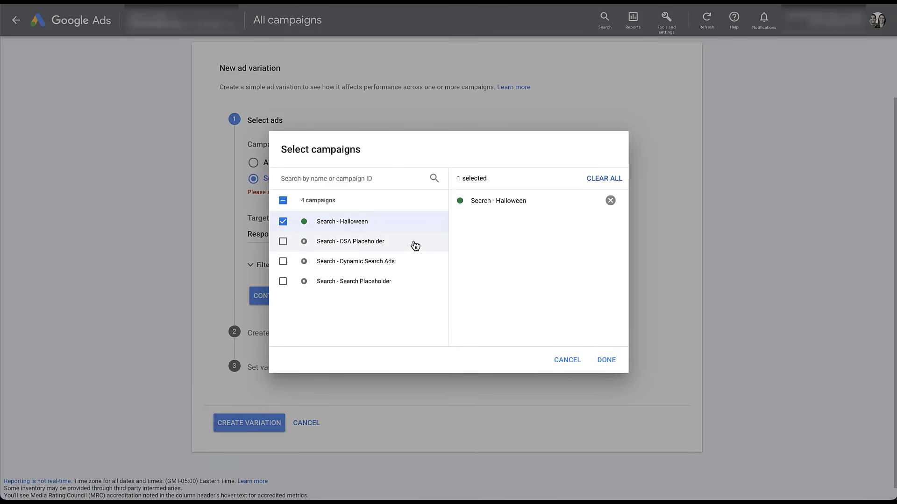
pyautogui.click(606, 360)
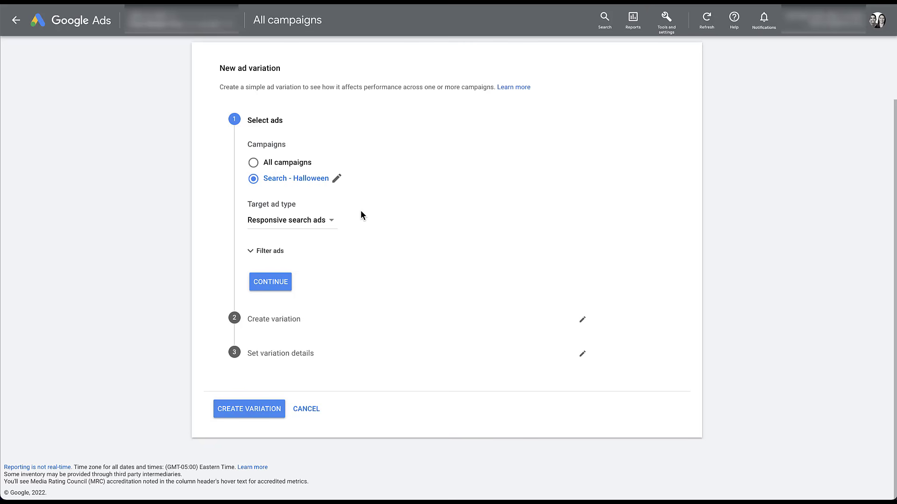
# Try Text ads as the target ad type, and return the setting to Responsive search ads
pyautogui.click(336, 225)
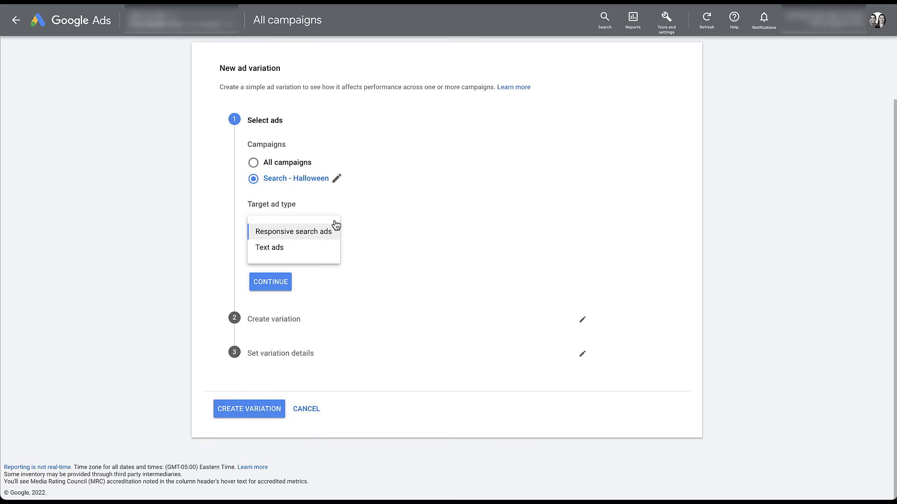
pyautogui.click(329, 253)
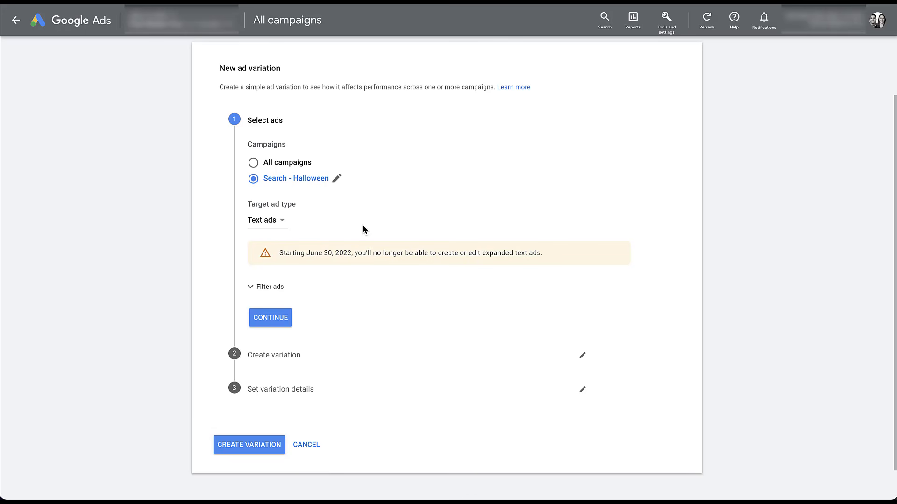
pyautogui.click(281, 220)
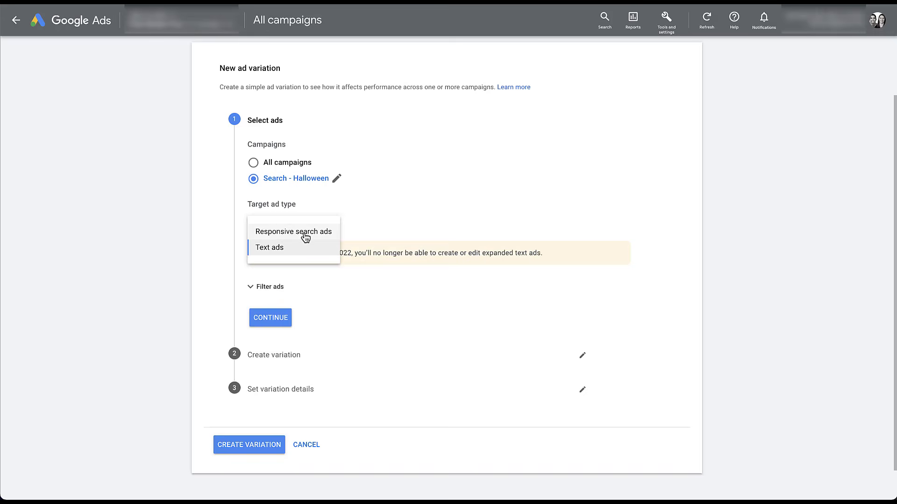
pyautogui.click(301, 233)
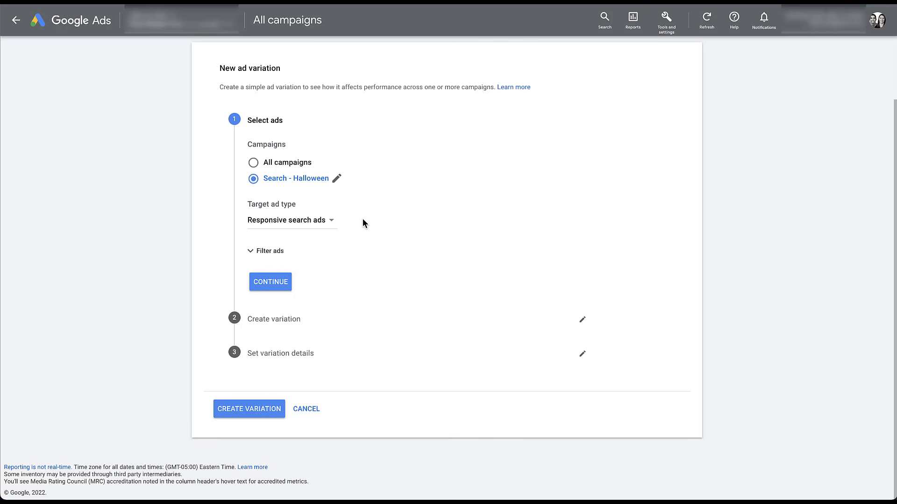
# Filter the ads to those whose headlines contain "Paid Media Pros" and complete the ad selection stage
pyautogui.click(249, 254)
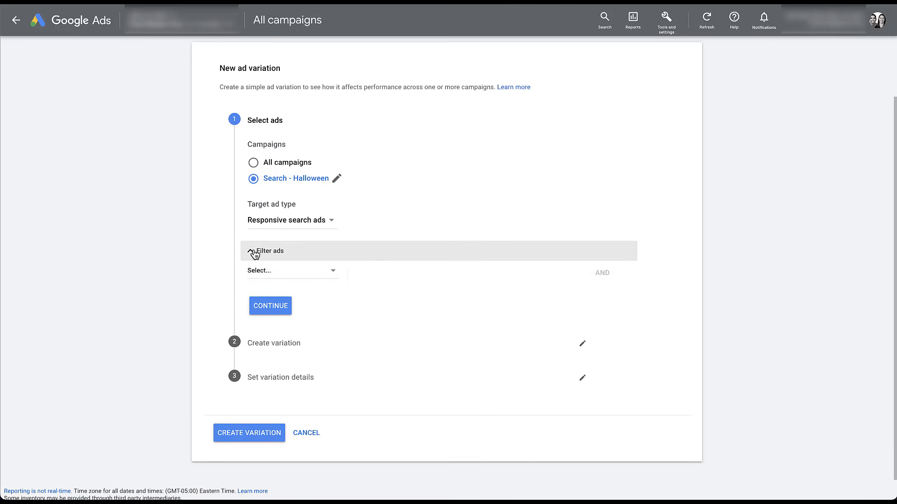
pyautogui.click(334, 275)
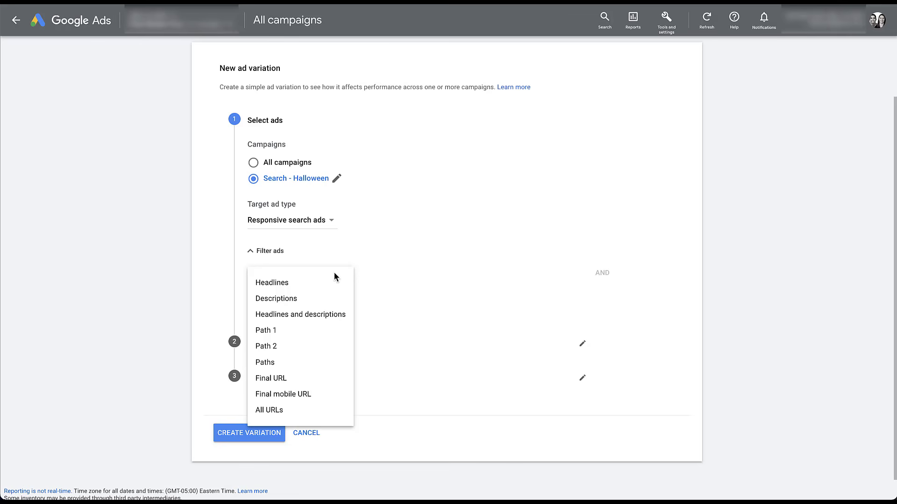
pyautogui.click(310, 284)
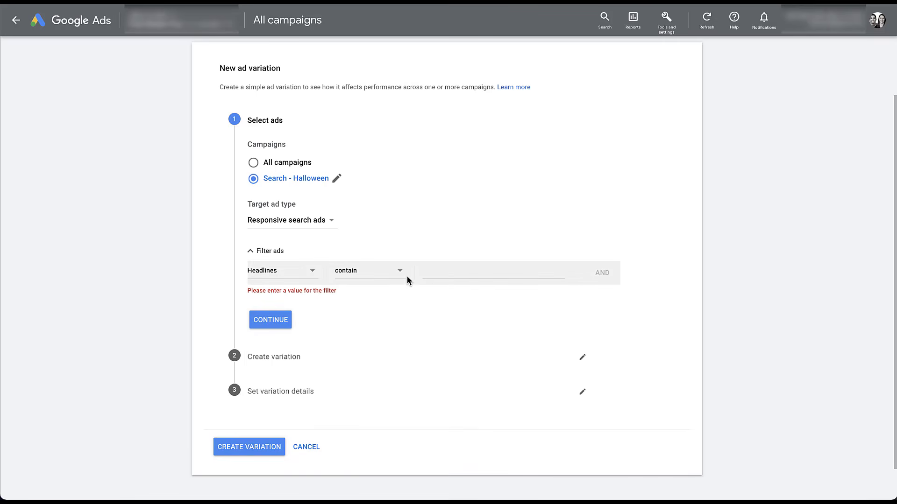
pyautogui.click(395, 276)
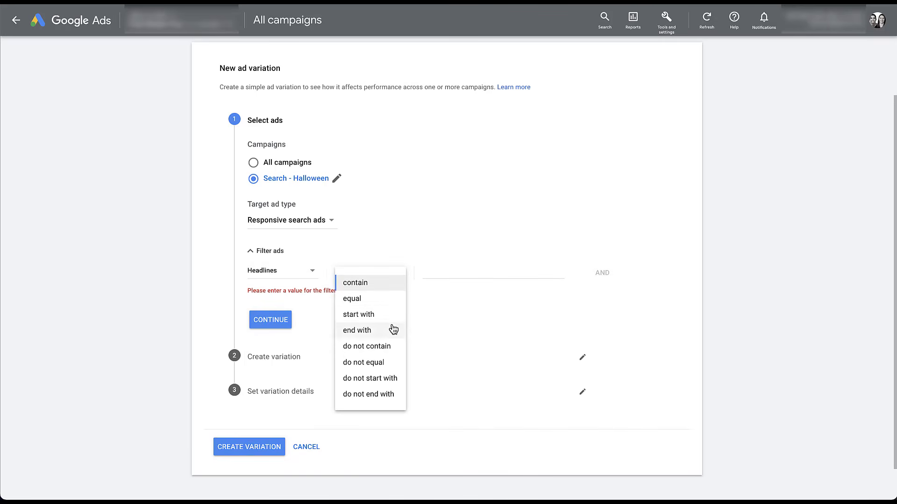
pyautogui.click(471, 297)
pyautogui.click(439, 271)
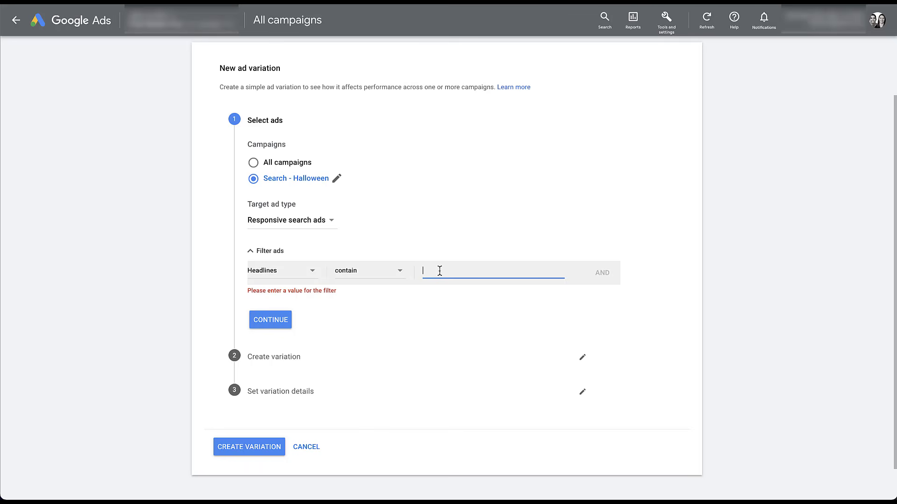
pyautogui.write('Paid Media Pros')
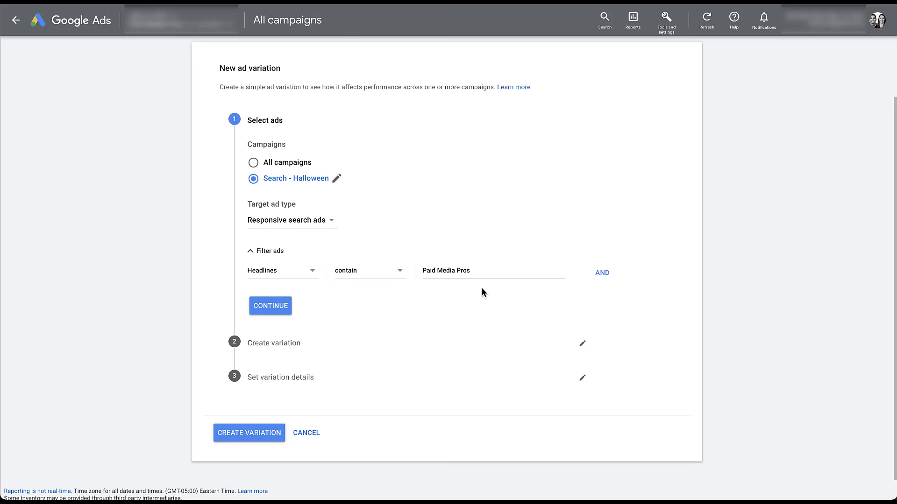
pyautogui.click(266, 251)
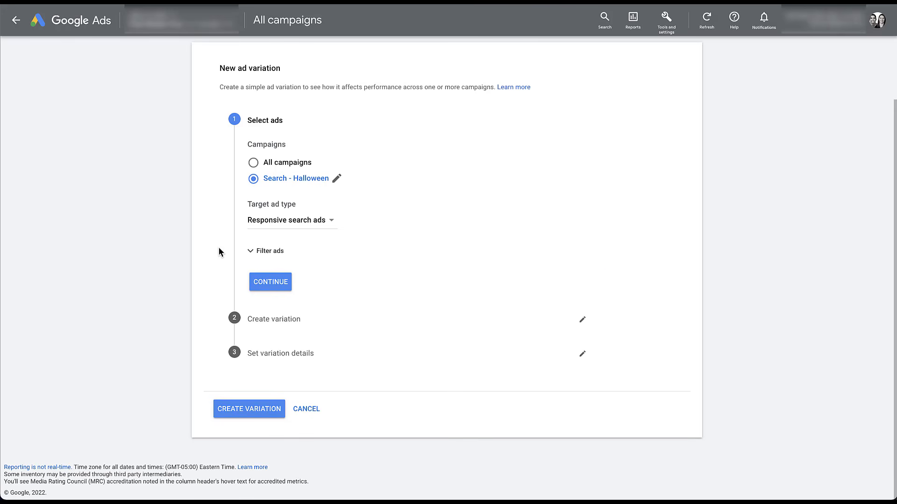
pyautogui.click(270, 282)
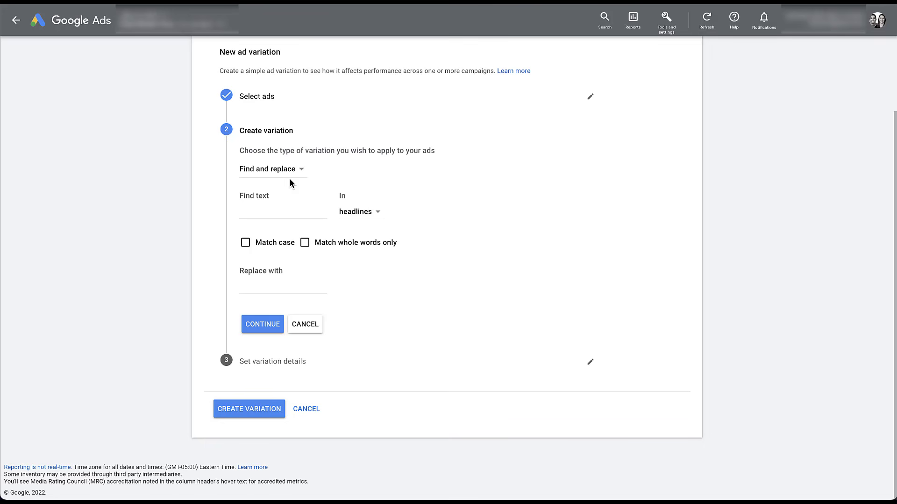
# Set up a find-and-replace variation in headlines that replaces "Subscribe to the YouTube Channel" with "Visit the YouTube Channel"
pyautogui.click(303, 170)
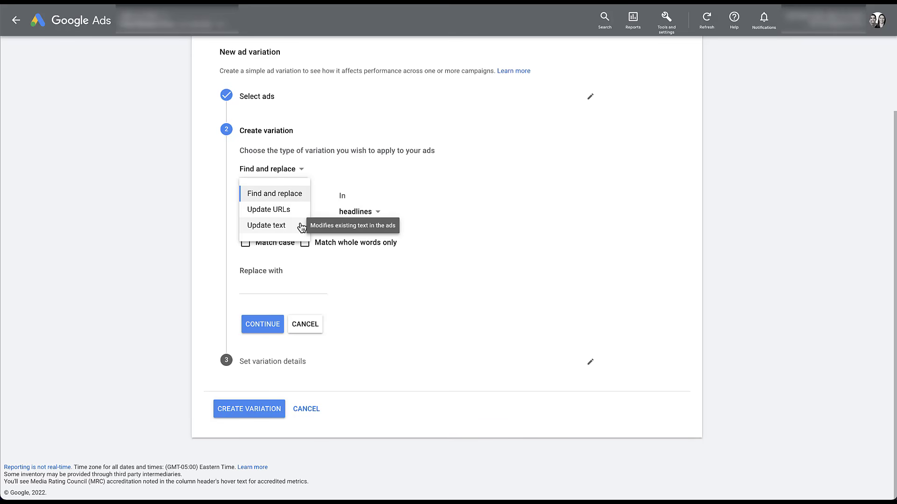
pyautogui.click(331, 166)
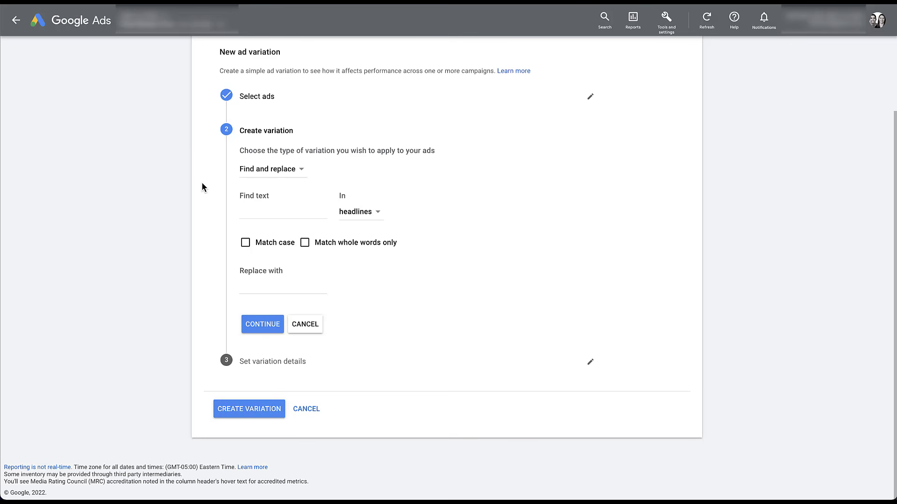
pyautogui.click(254, 209)
pyautogui.write('Subscribe to the YouTube Channel')
pyautogui.click(202, 218)
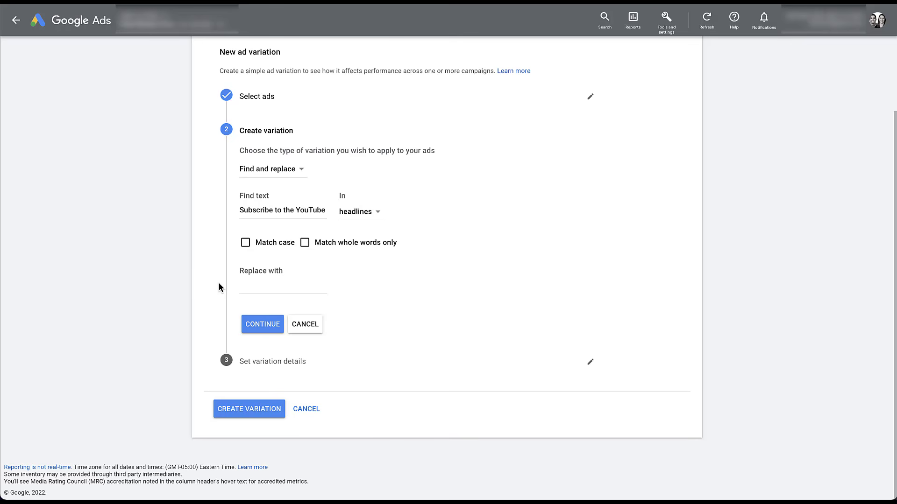
pyautogui.click(245, 286)
pyautogui.write('Visit the YouTube Channel')
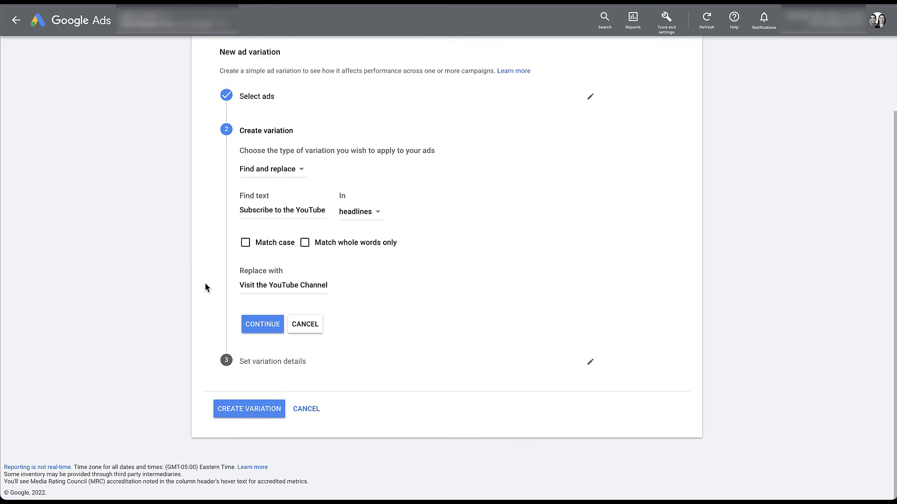
# Change the variation type to Update text, with Headlines as the text to edit and Add as the action
pyautogui.scroll(1, 204, 282)
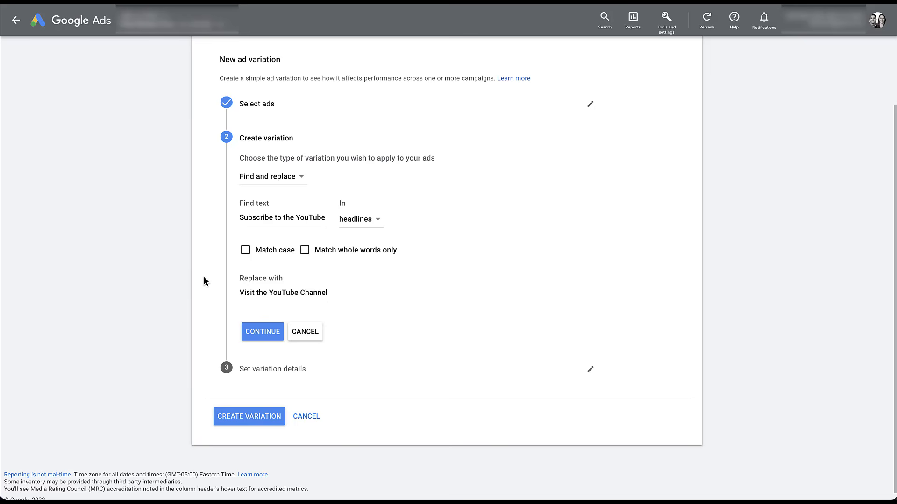
pyautogui.click(300, 179)
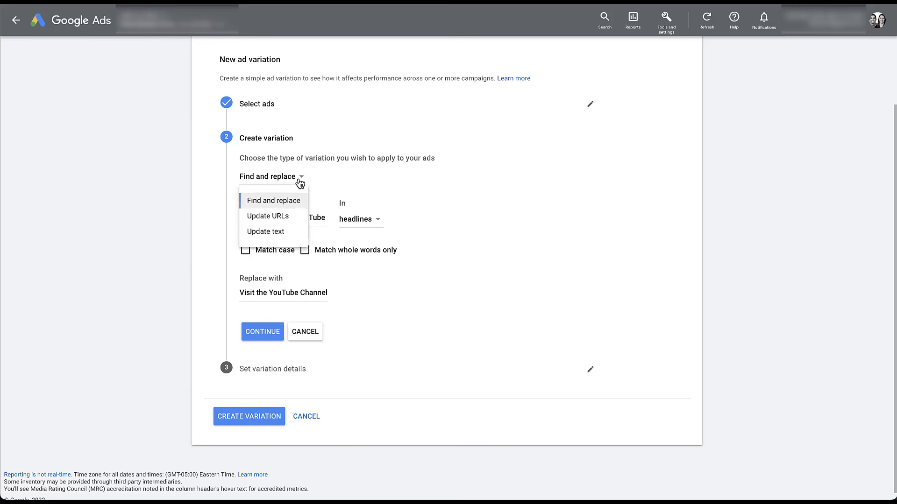
pyautogui.click(297, 234)
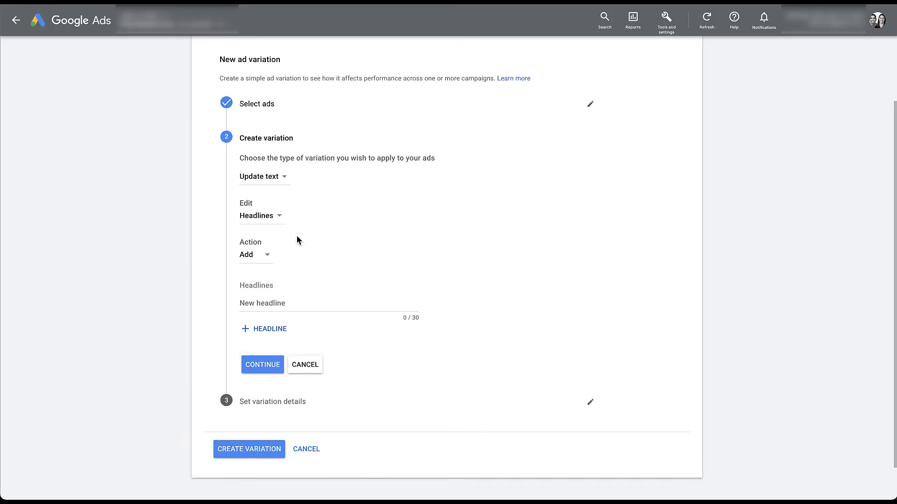
pyautogui.click(276, 216)
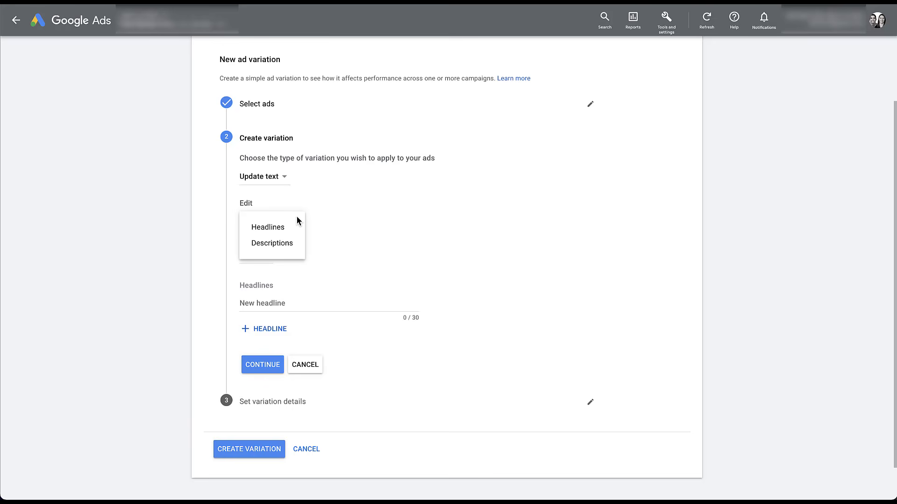
pyautogui.click(237, 228)
pyautogui.click(269, 258)
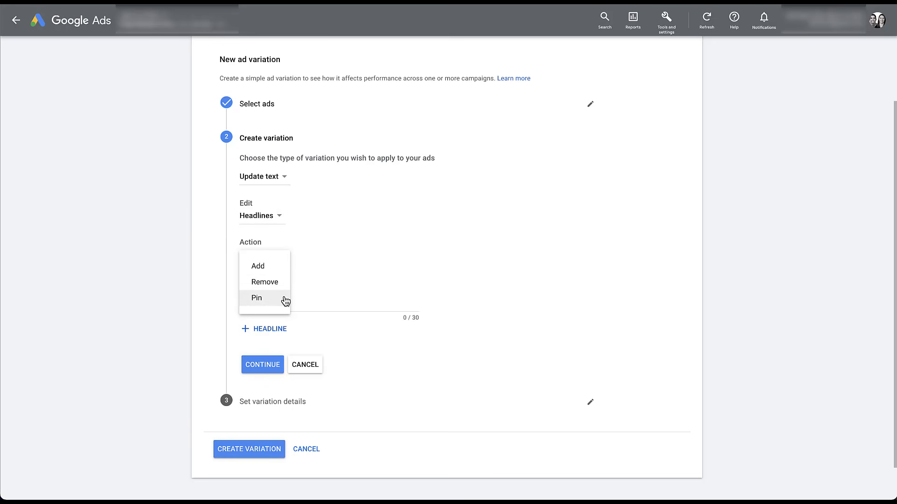
pyautogui.click(316, 239)
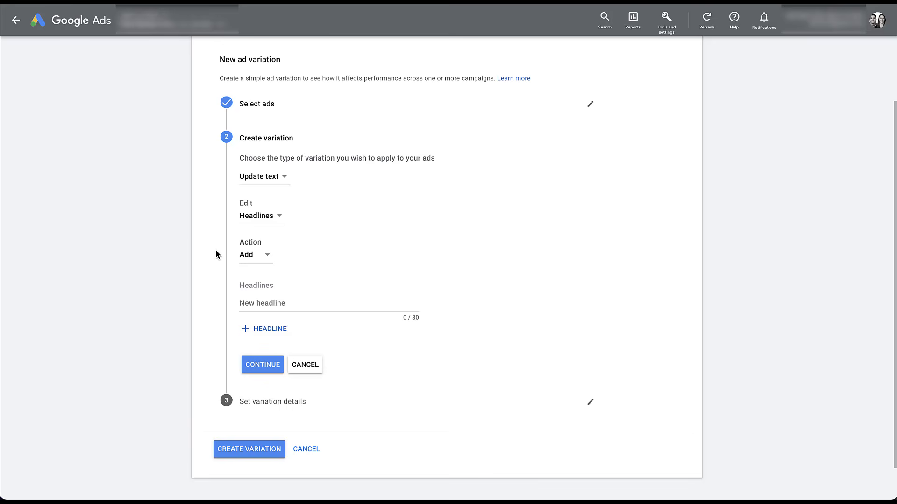
# Enter "New Videos Released Weekly" as the headline to add in the variation
pyautogui.click(257, 301)
pyautogui.write('New Videos Released Weekly')
pyautogui.click(214, 302)
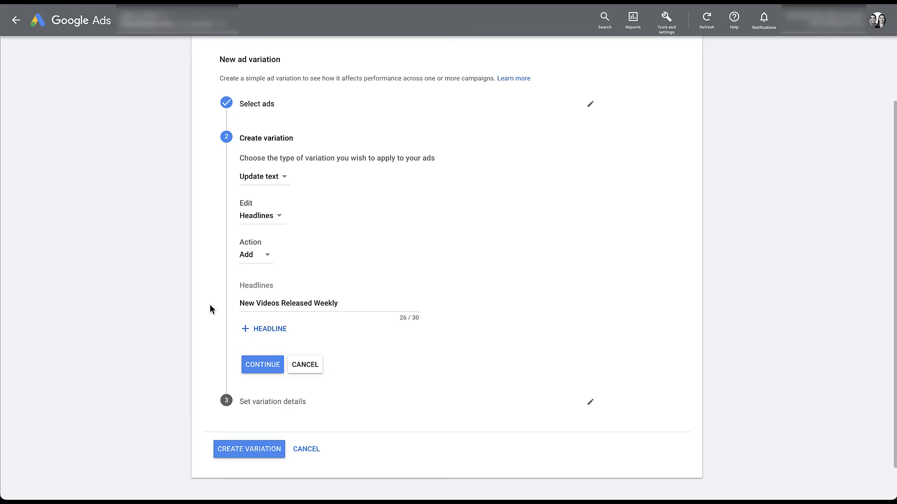
# Try Remove as the headline action, switch it to Pin with the position left at none, and open the variation details
pyautogui.click(260, 260)
pyautogui.click(265, 282)
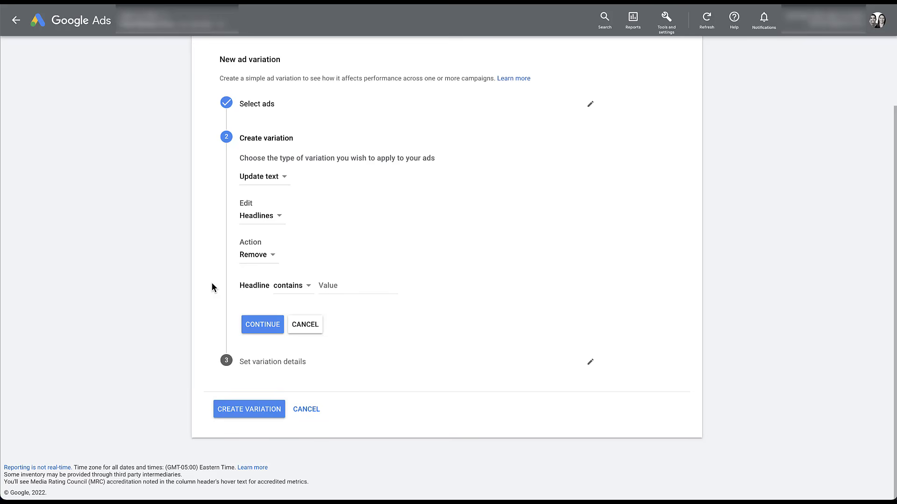
pyautogui.click(268, 257)
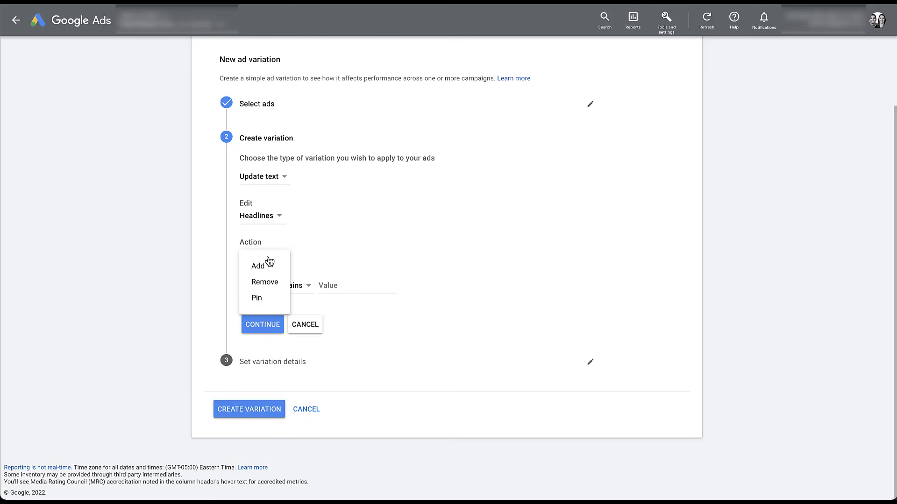
pyautogui.click(261, 298)
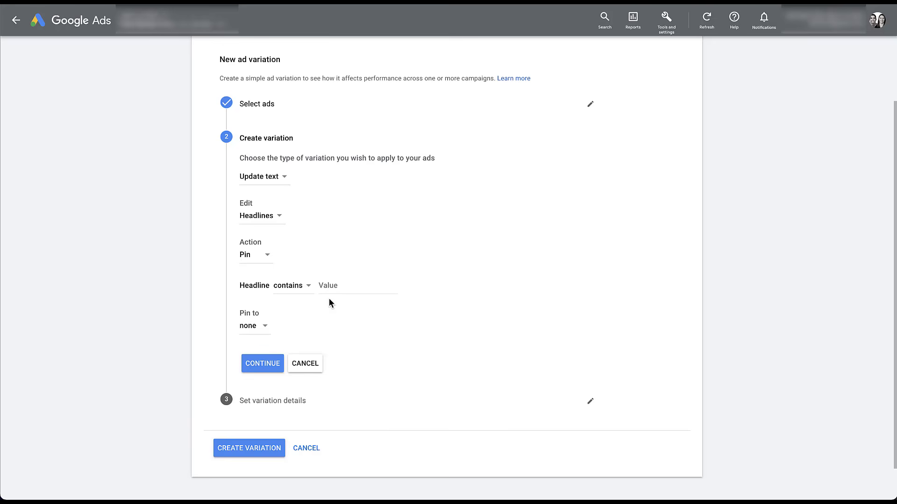
pyautogui.click(265, 330)
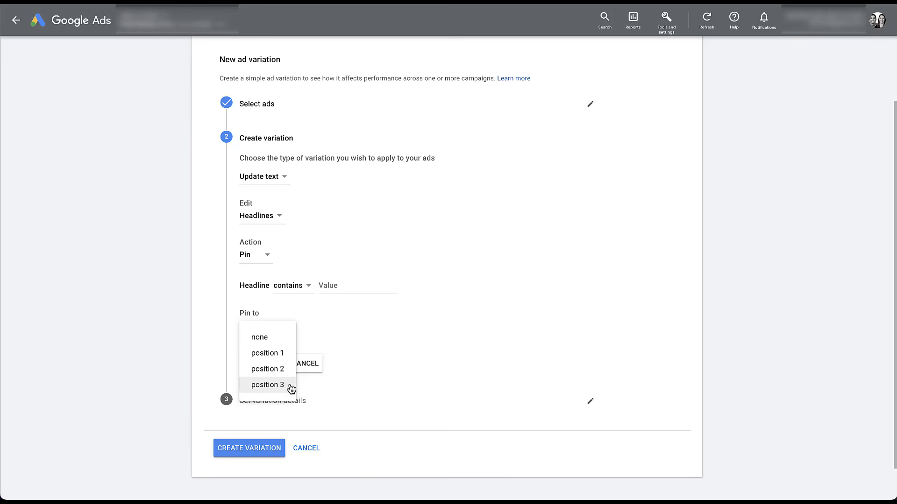
pyautogui.click(215, 304)
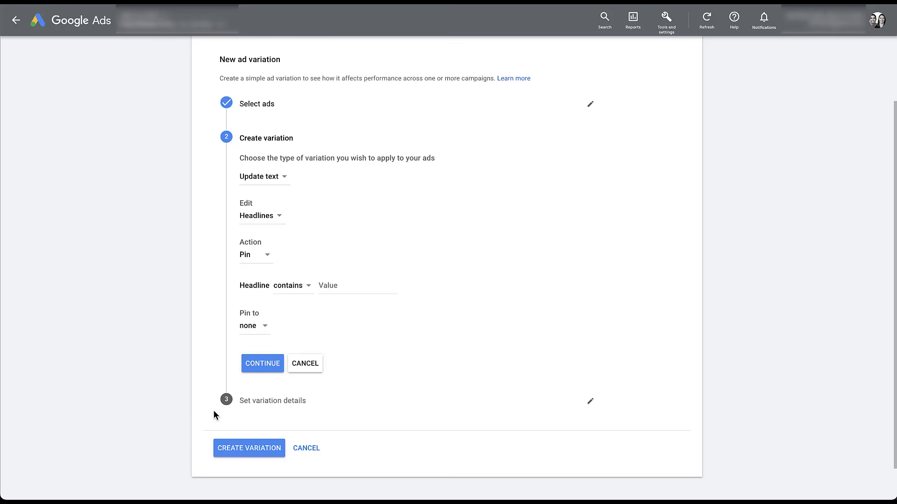
pyautogui.click(591, 403)
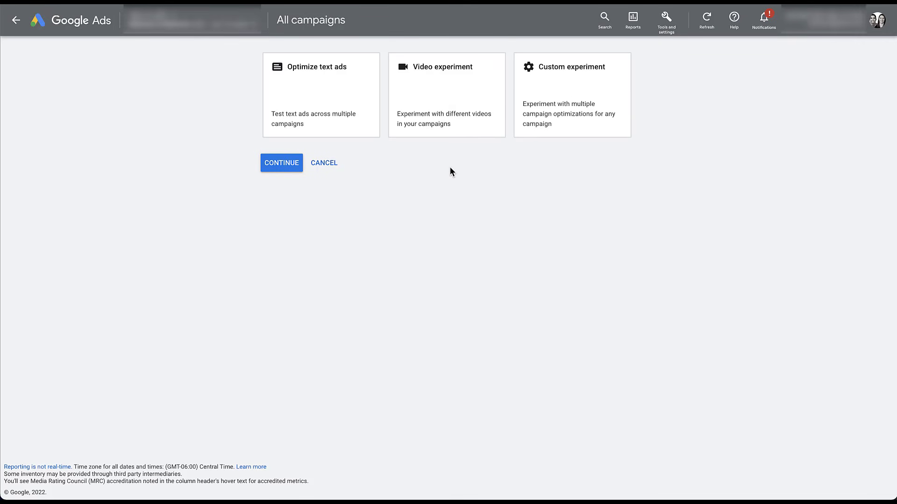
# Start a custom experiment for the Search campaign type and name it "Search - Services - Max Clicks"
pyautogui.click(592, 129)
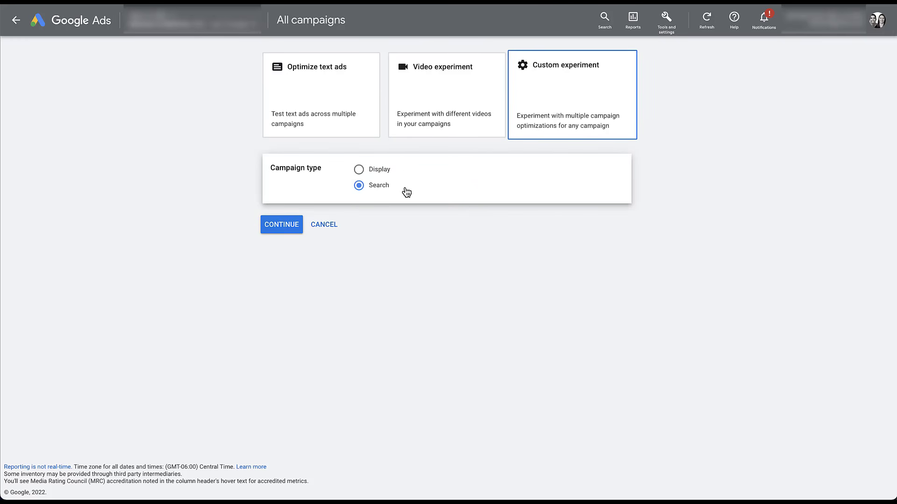
pyautogui.click(279, 226)
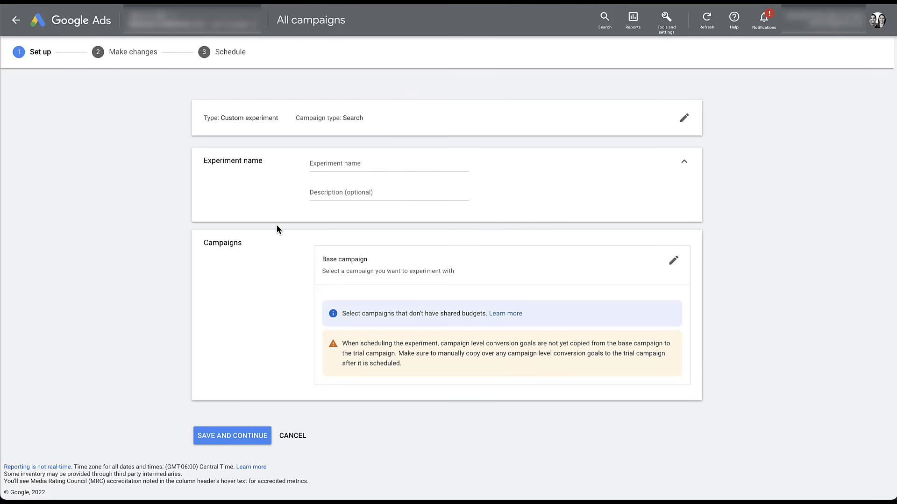
pyautogui.click(327, 166)
pyautogui.write('Search - Services - Max Clicks')
pyautogui.click(241, 184)
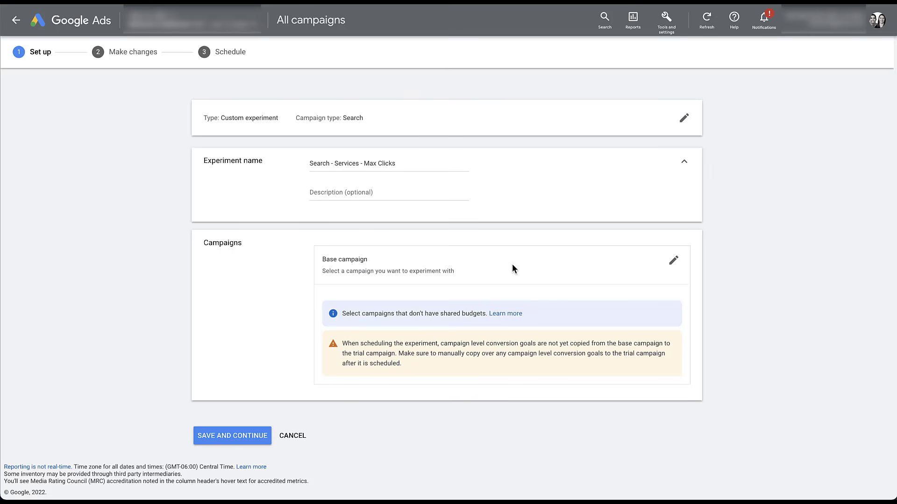
# Choose Search - Services as the base campaign with the trial name suffix "- Max Clicks", and save the experiment setup
pyautogui.click(674, 263)
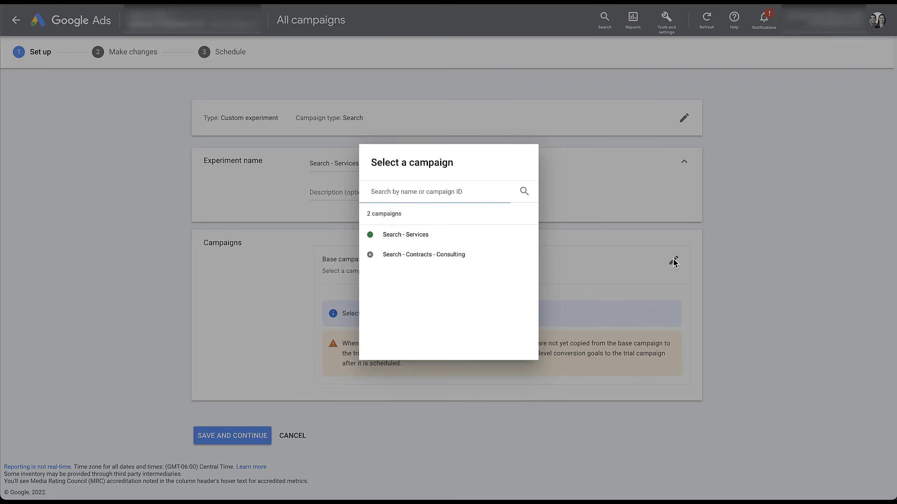
pyautogui.click(446, 240)
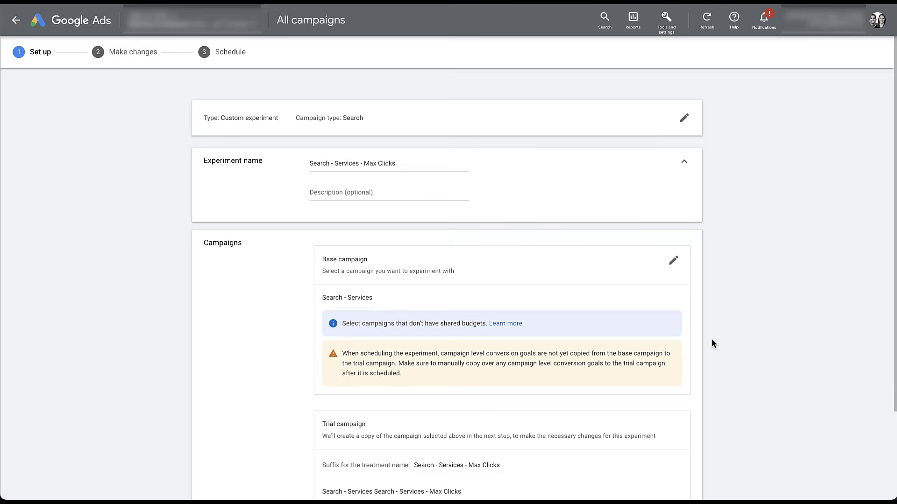
pyautogui.scroll(-3, 710, 335)
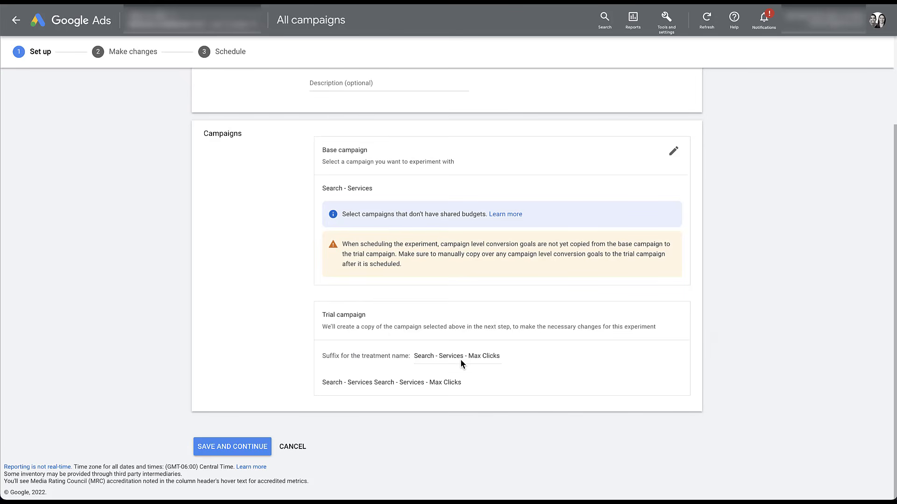
pyautogui.moveTo(464, 357); pyautogui.dragTo(401, 359)
pyautogui.press('BackSpace')
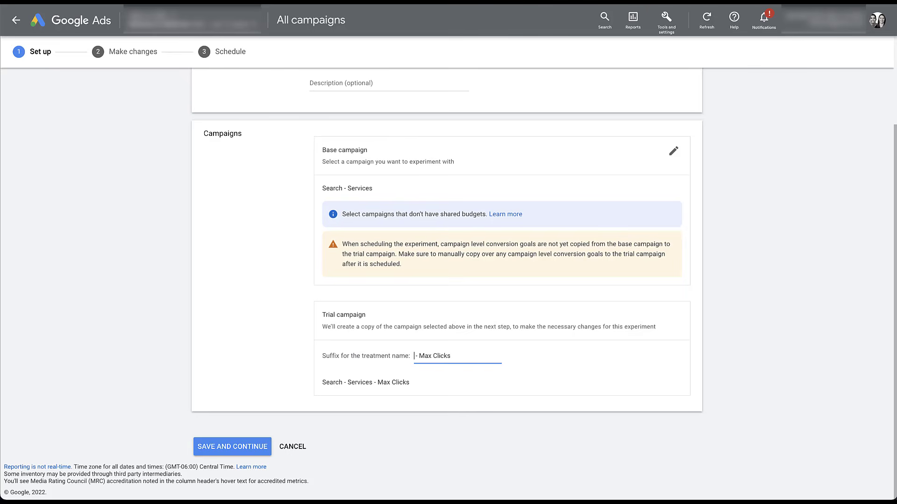
pyautogui.click(438, 385)
pyautogui.click(260, 444)
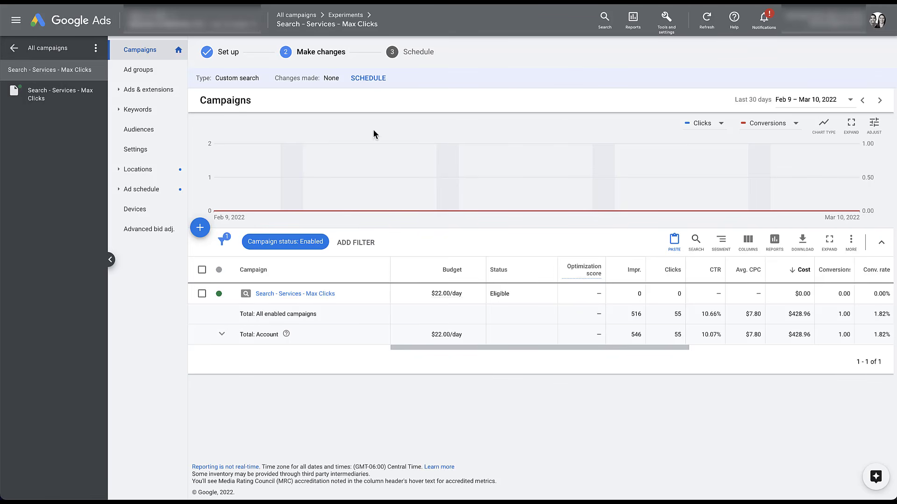
# Change the trial campaign's bidding strategy to Maximize clicks and proceed to scheduling the experiment
pyautogui.moveTo(395, 20)
pyautogui.click(164, 150)
pyautogui.click(253, 179)
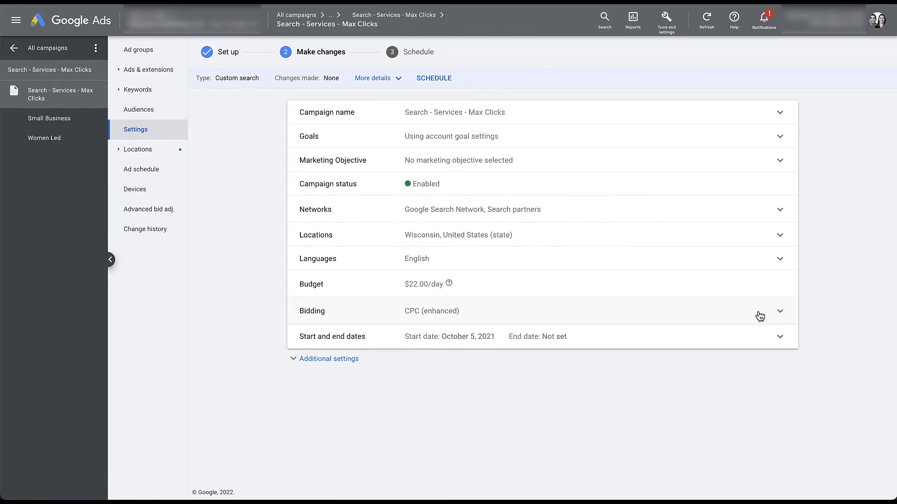
pyautogui.click(758, 315)
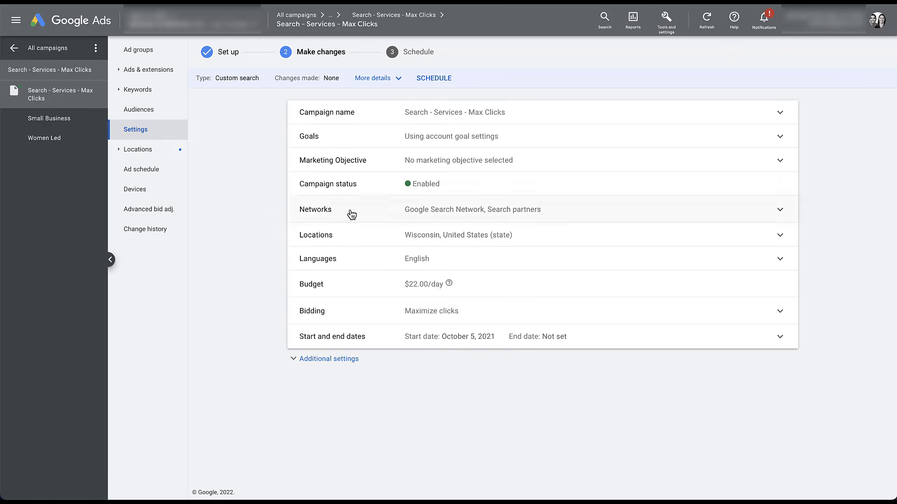
pyautogui.click(435, 82)
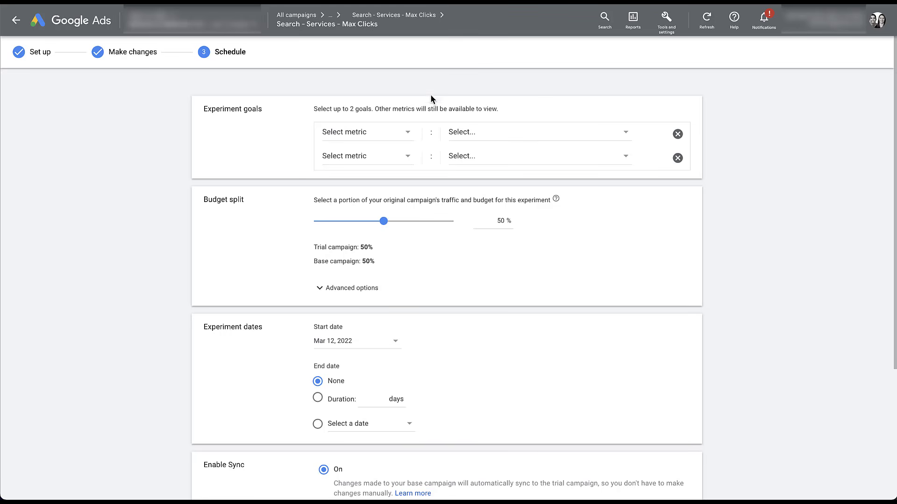
# Set the two experiment goals to an increase in Clicks and no significant change in Cost
pyautogui.click(409, 137)
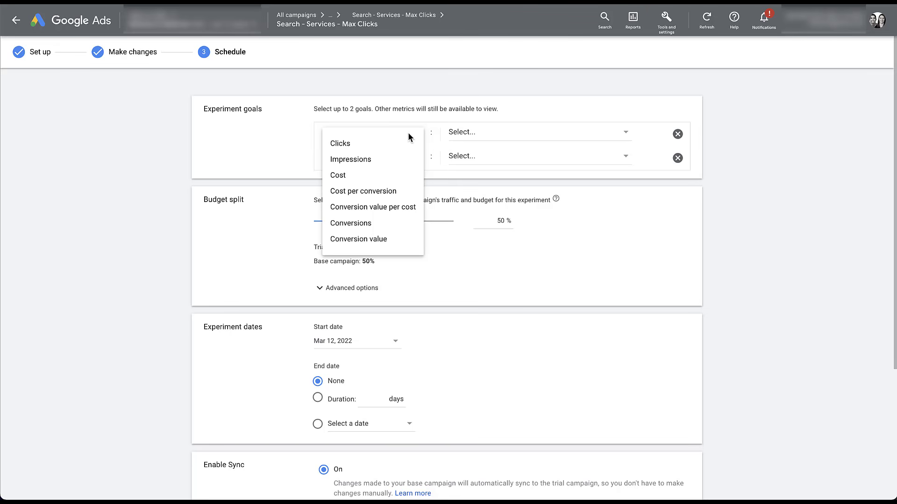
pyautogui.click(377, 144)
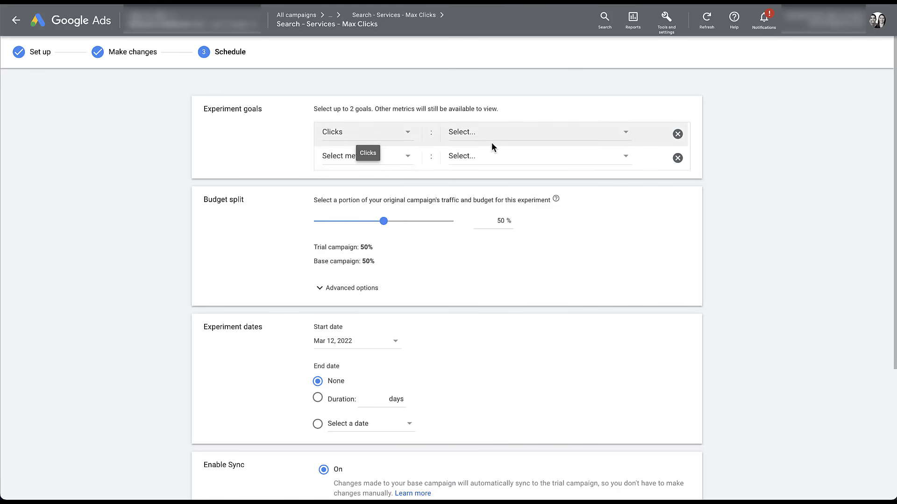
pyautogui.click(628, 135)
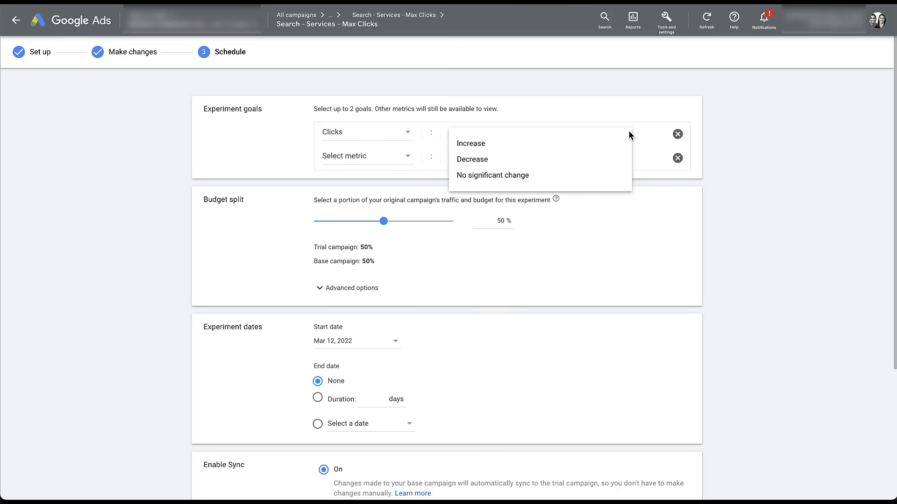
pyautogui.click(575, 143)
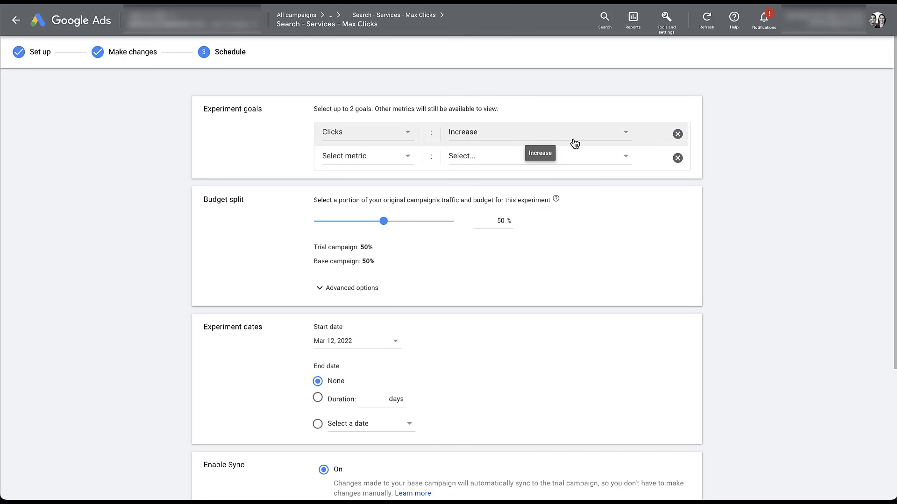
pyautogui.click(410, 156)
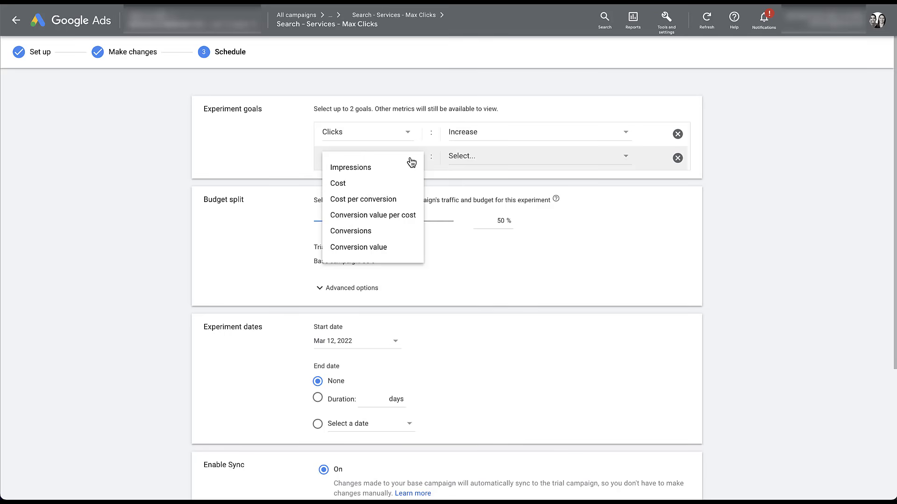
pyautogui.click(408, 182)
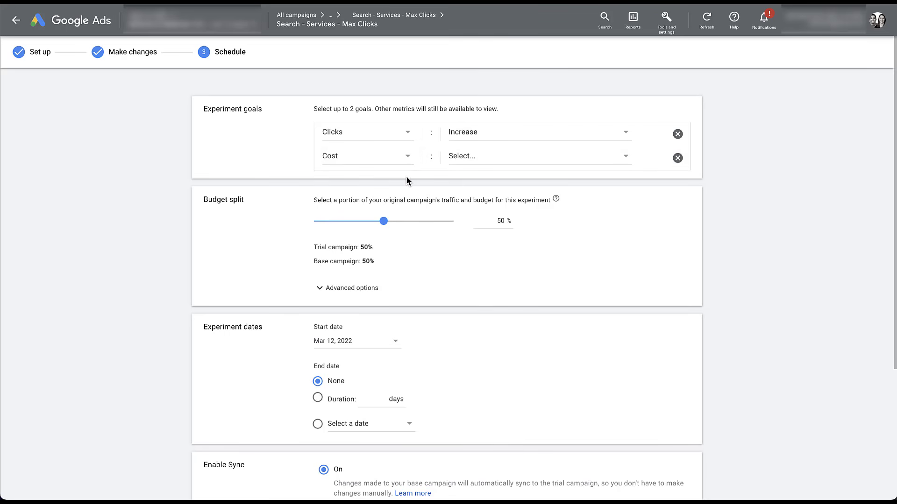
pyautogui.click(496, 162)
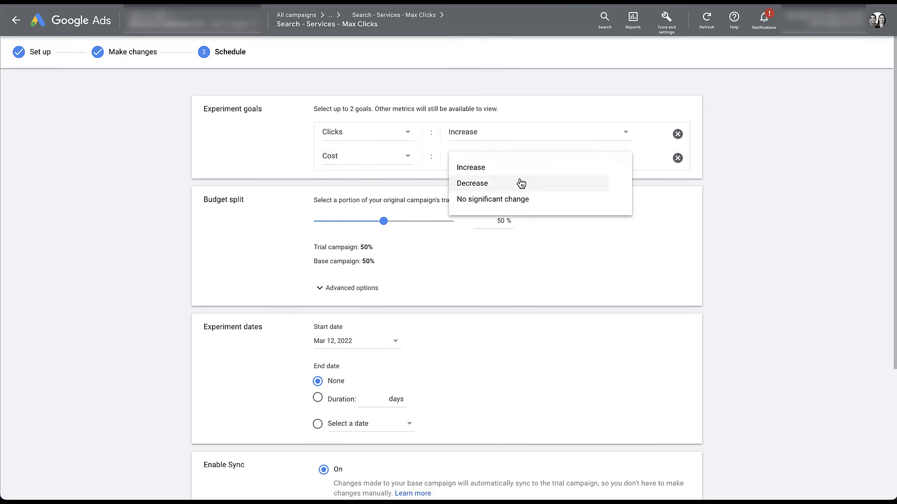
pyautogui.click(542, 200)
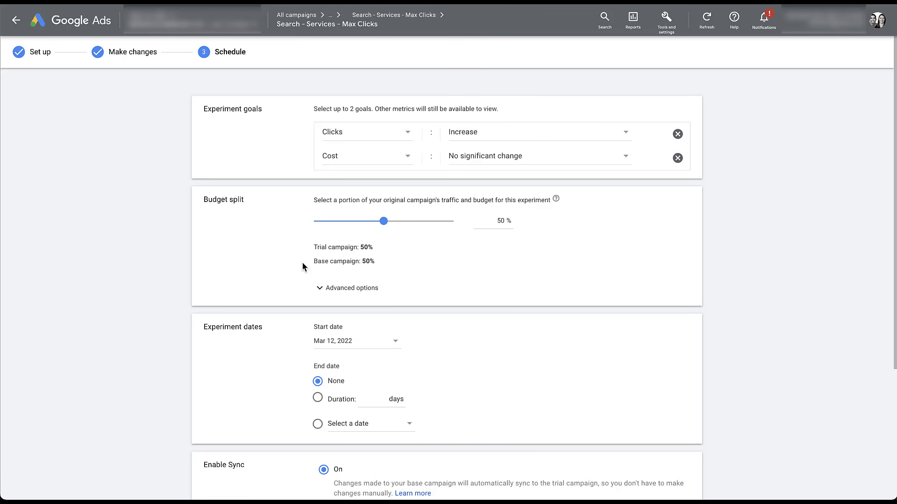
# Try a 25% budget split for the experiment, and return the split to 50%
pyautogui.click(500, 220)
pyautogui.press('BackSpace')
pyautogui.press('BackSpace')
pyautogui.write('25')
pyautogui.click(383, 221)
# Set the experiment split option to Search-based in the advanced budget split settings
pyautogui.click(318, 290)
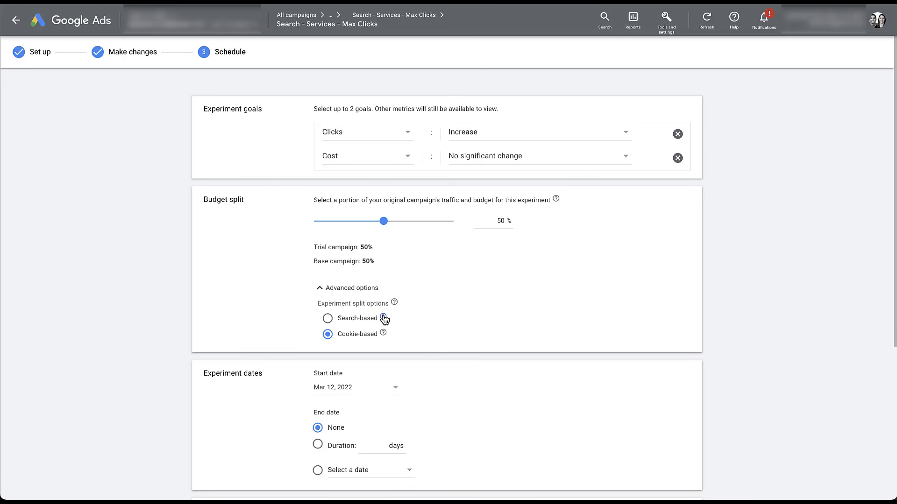
pyautogui.moveTo(384, 319)
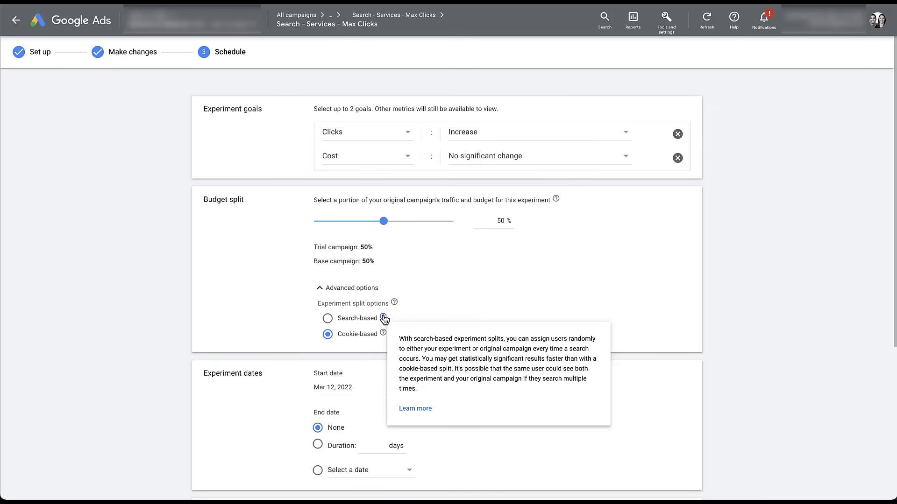
pyautogui.click(409, 318)
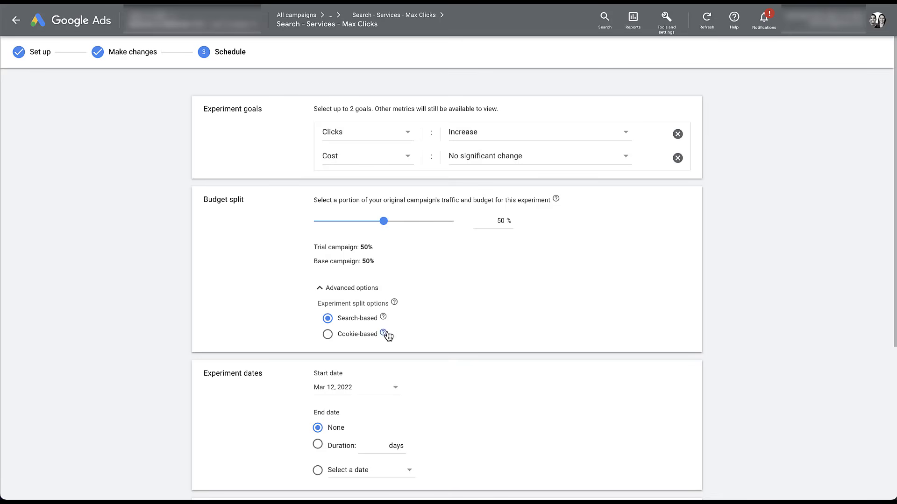
# Change the experiment split option to Cookie-based and collapse the advanced budget split options
pyautogui.moveTo(383, 337)
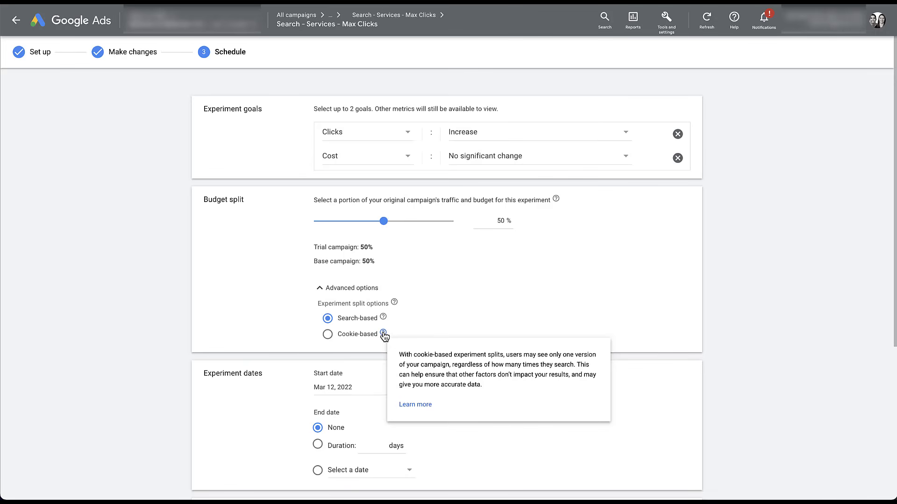
pyautogui.click(329, 335)
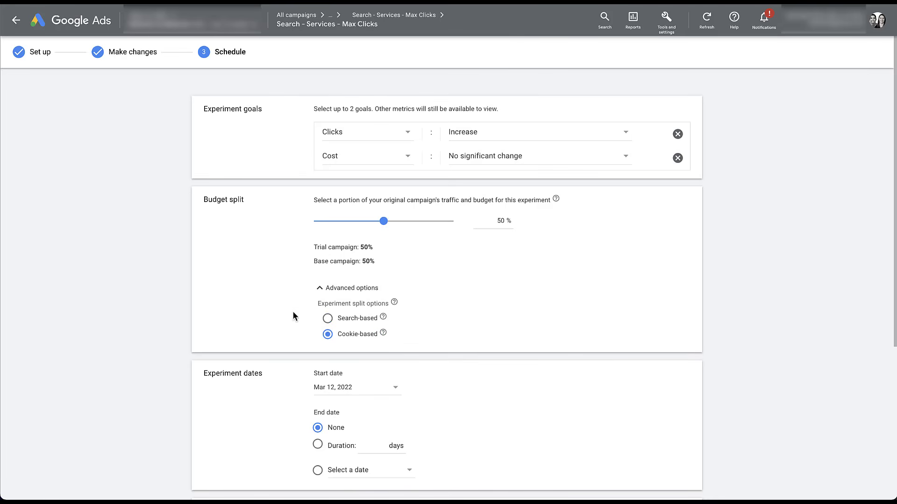
pyautogui.click(319, 289)
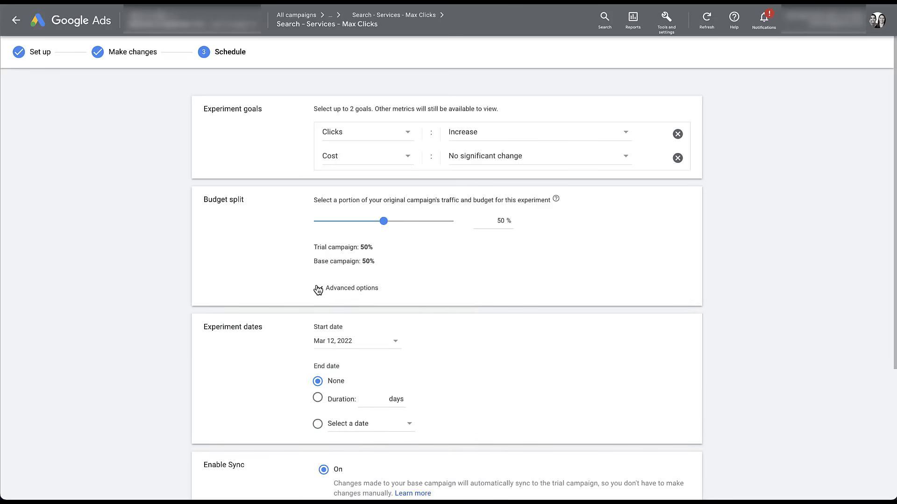
# Set the experiment's start date to Mar 11, 2022 and create the experiment
pyautogui.scroll(-4, 257, 281)
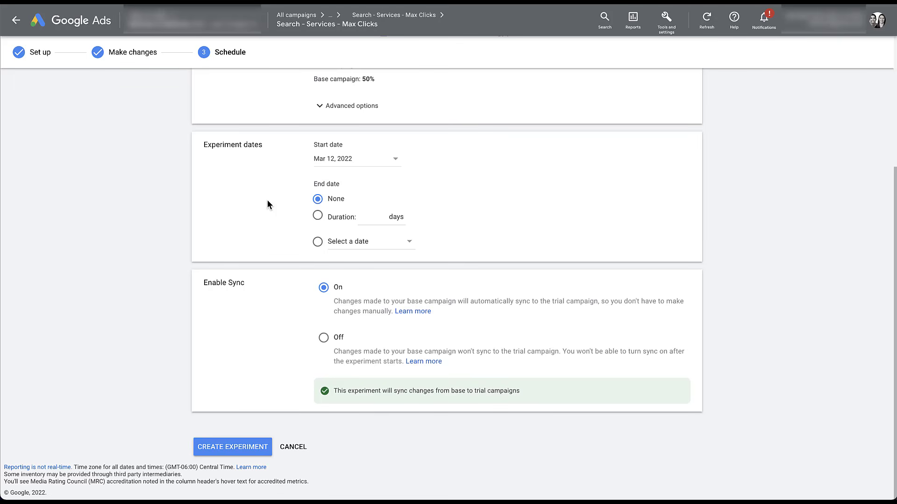
pyautogui.click(393, 161)
pyautogui.click(410, 251)
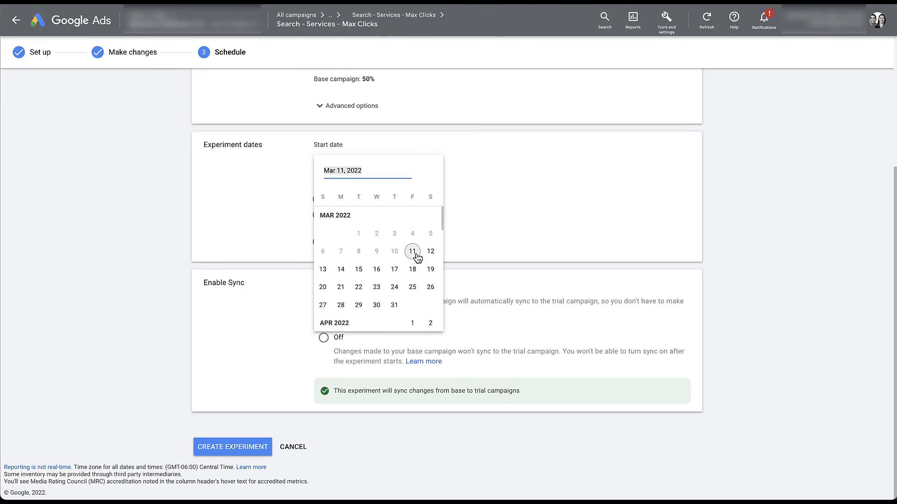
pyautogui.click(413, 254)
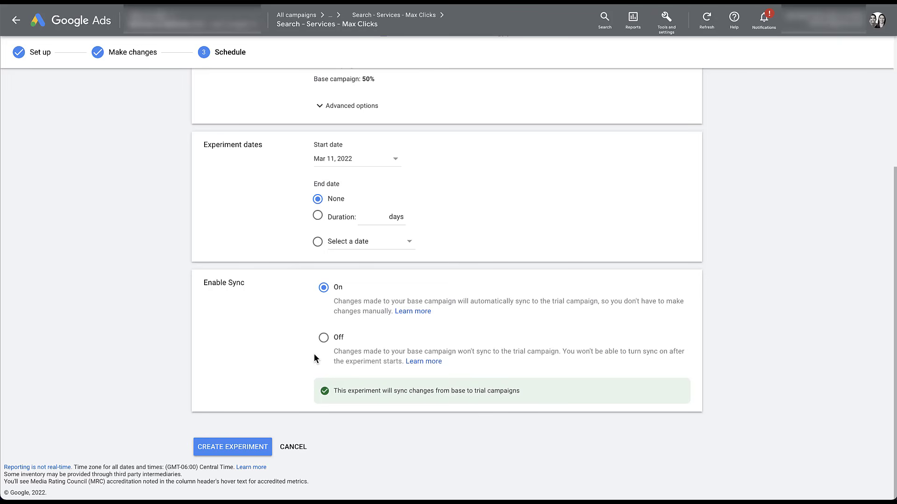
pyautogui.click(246, 451)
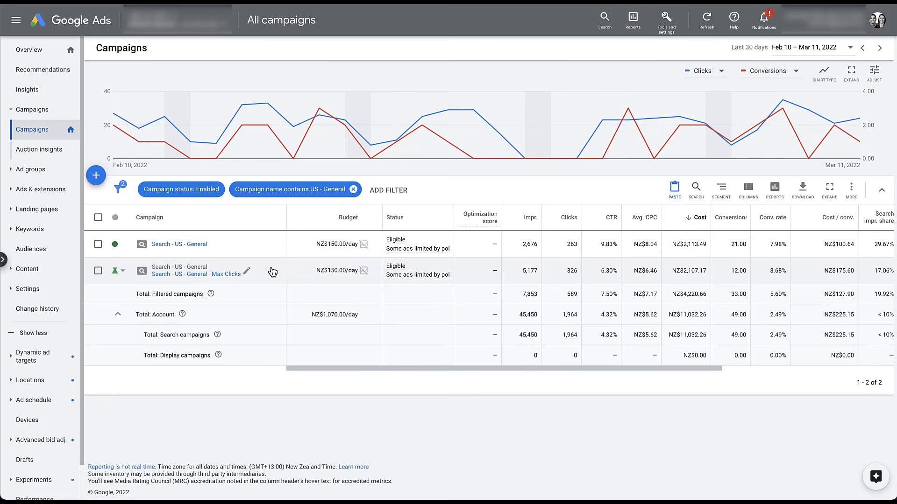
# Open the summary of the Search - US - General - Max Clicks experiment from the list of all experiments
pyautogui.click(34, 480)
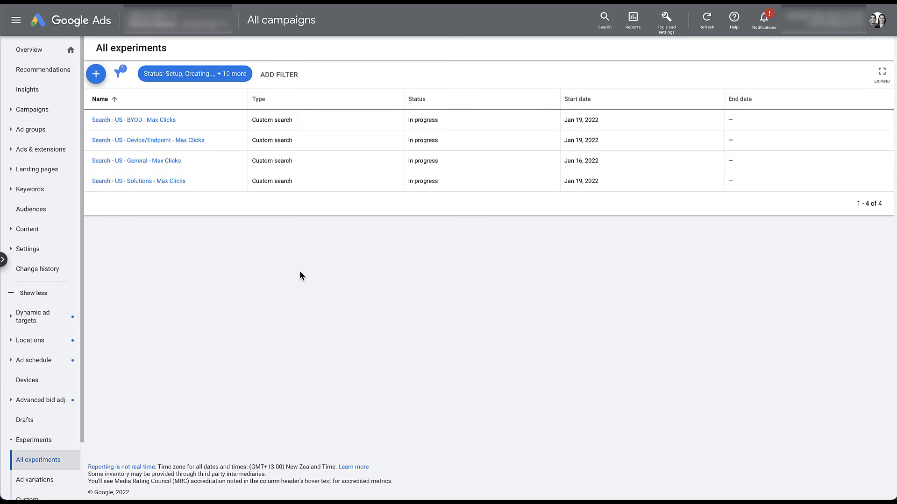
pyautogui.click(163, 161)
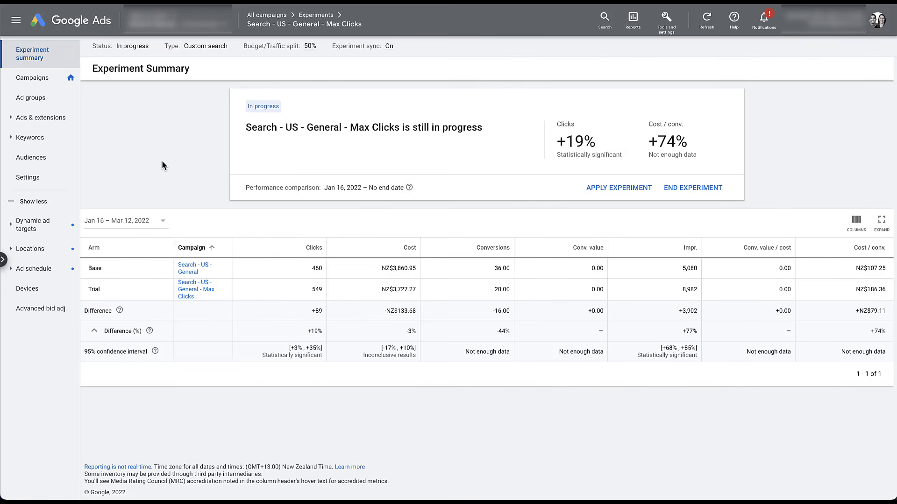